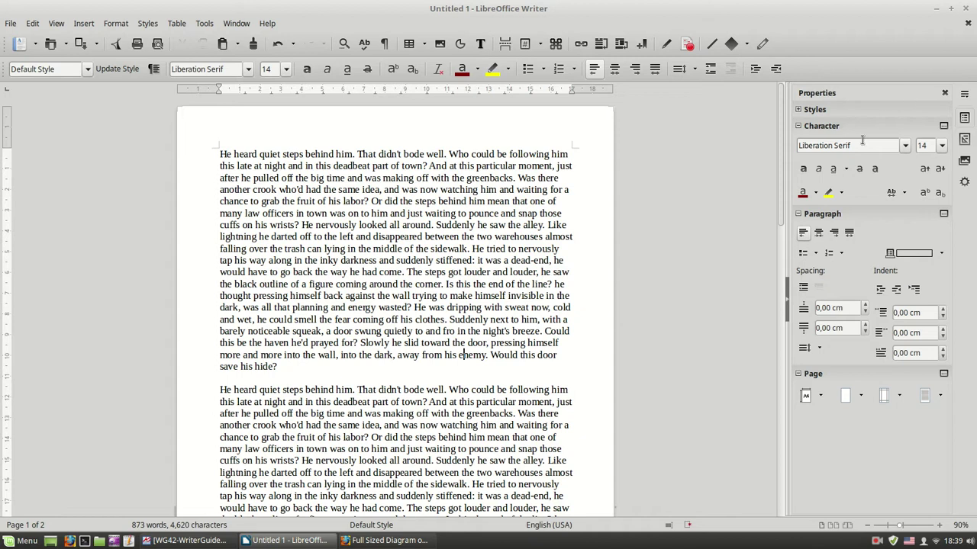
Browse the sidebar Page panel's paper sizes, keeping A4, then bring up Firefox's A-series diagram
click(798, 375)
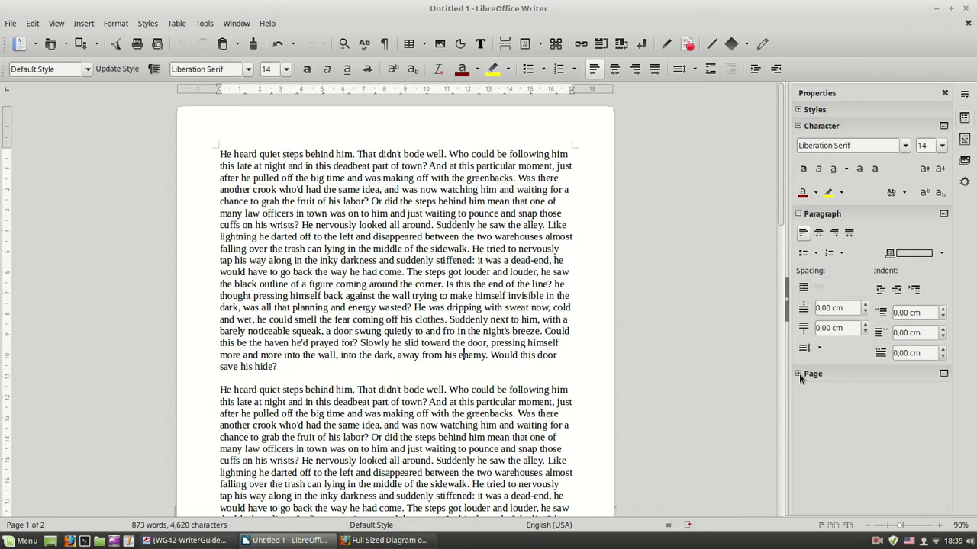
click(798, 375)
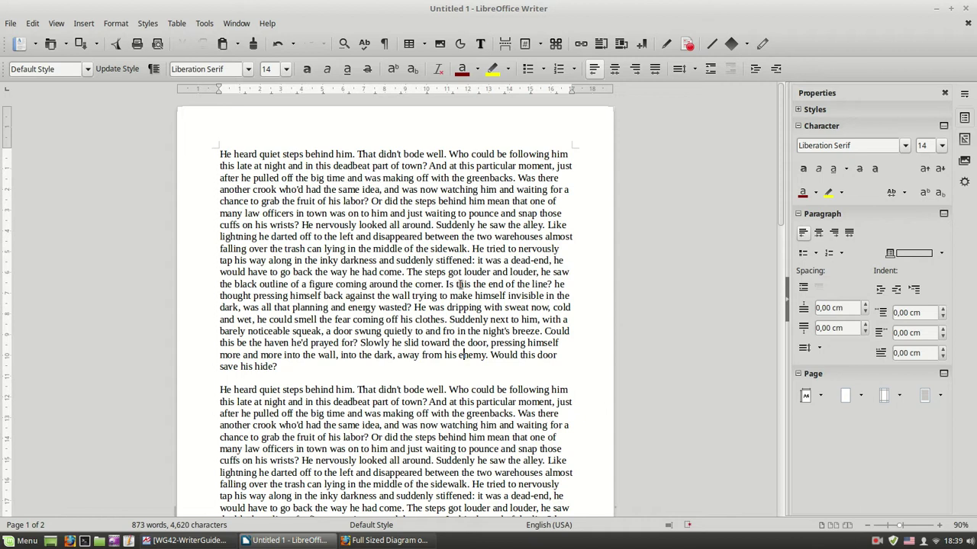
click(821, 398)
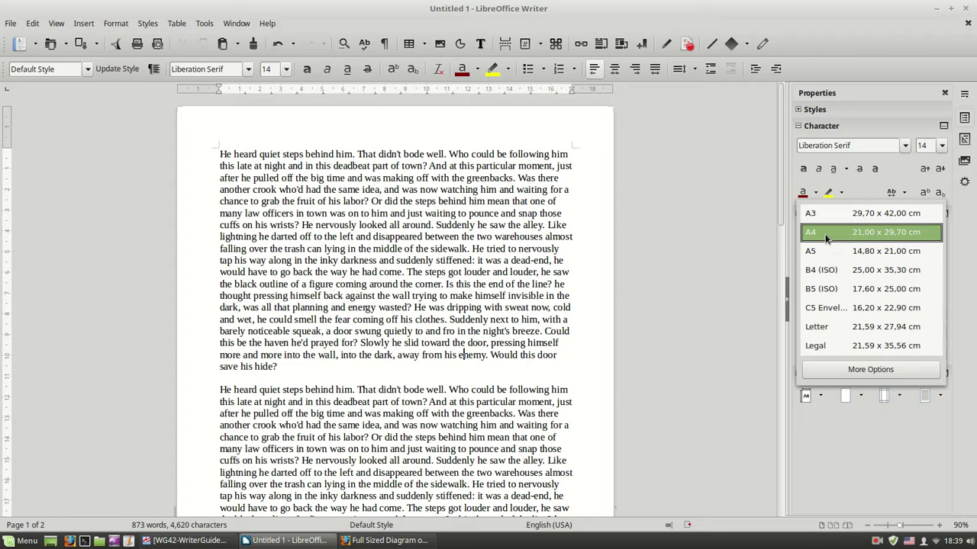
click(495, 294)
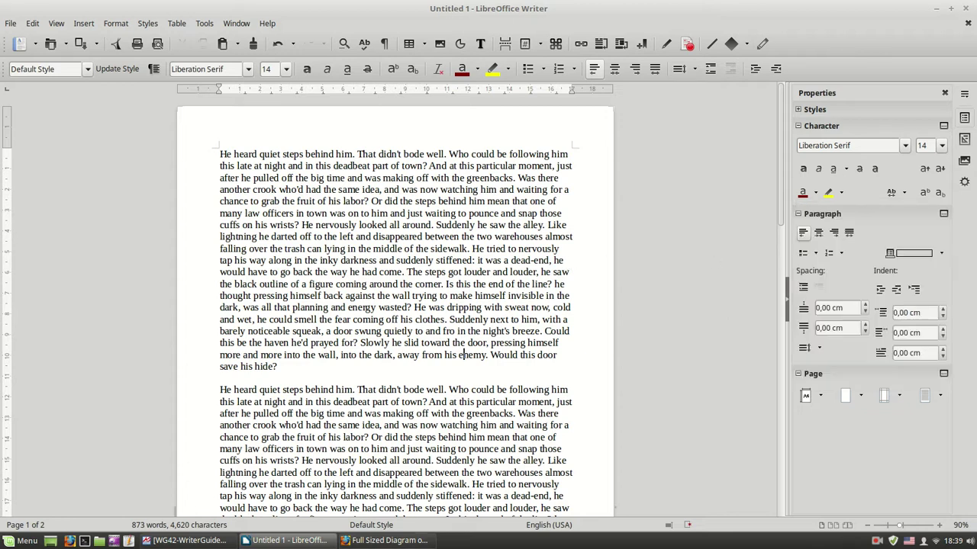
click(391, 543)
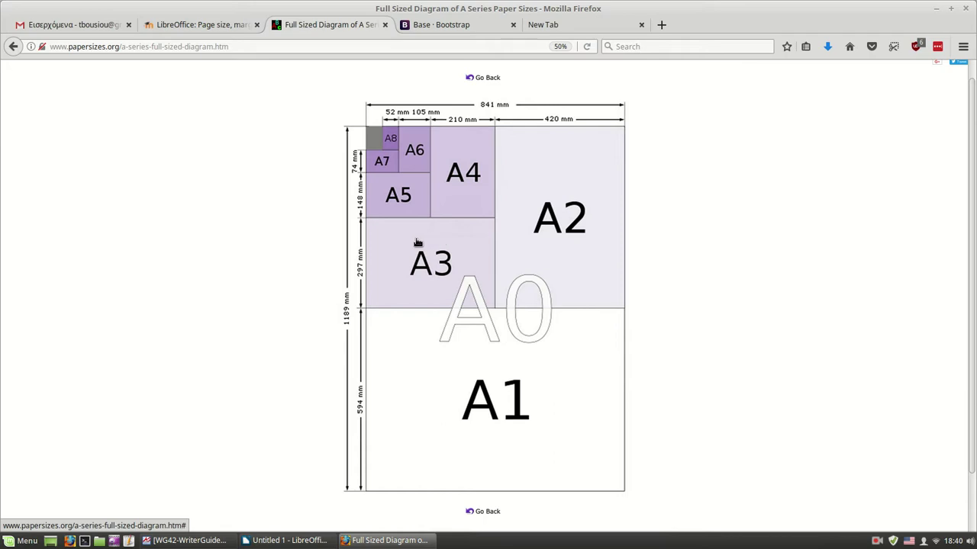
Go back from the Firefox A-series diagram to the Untitled 1 Writer document
click(300, 542)
click(437, 263)
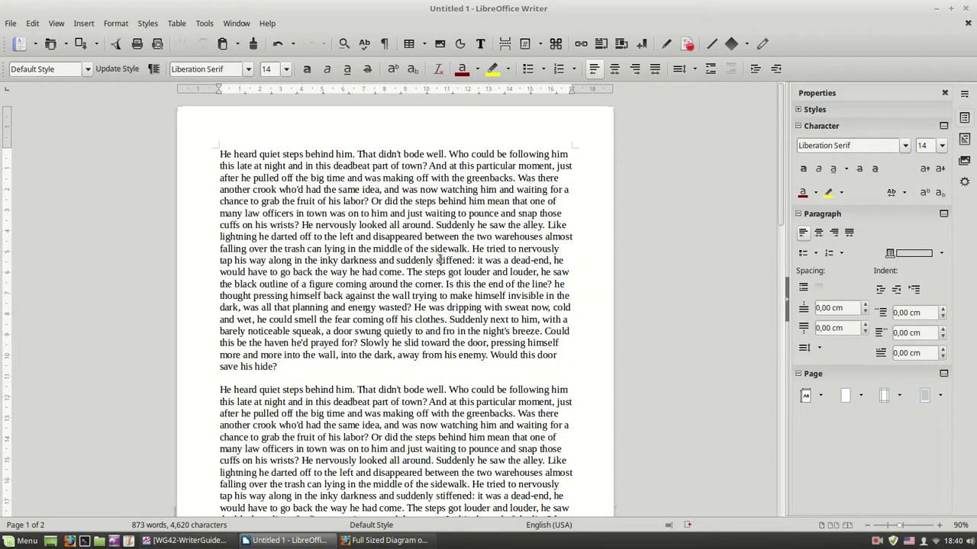
click(813, 397)
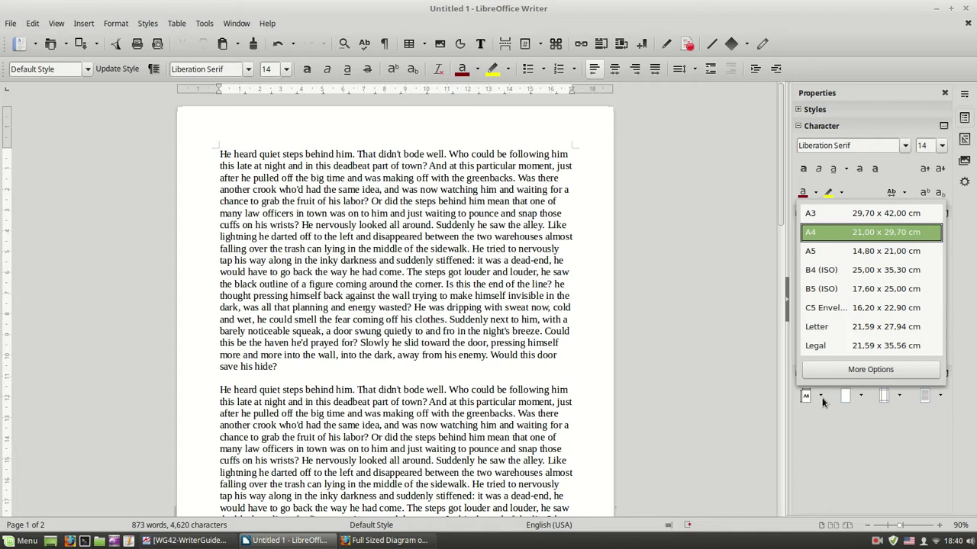
click(833, 219)
scroll(340, 438, down, 5)
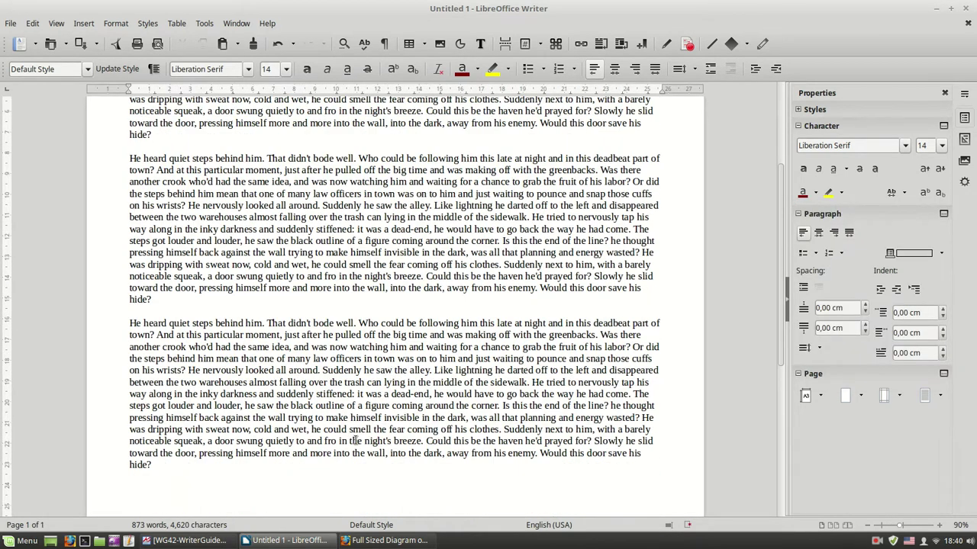
scroll(359, 447, down, 7)
scroll(404, 452, down, 2)
scroll(438, 451, up, 2)
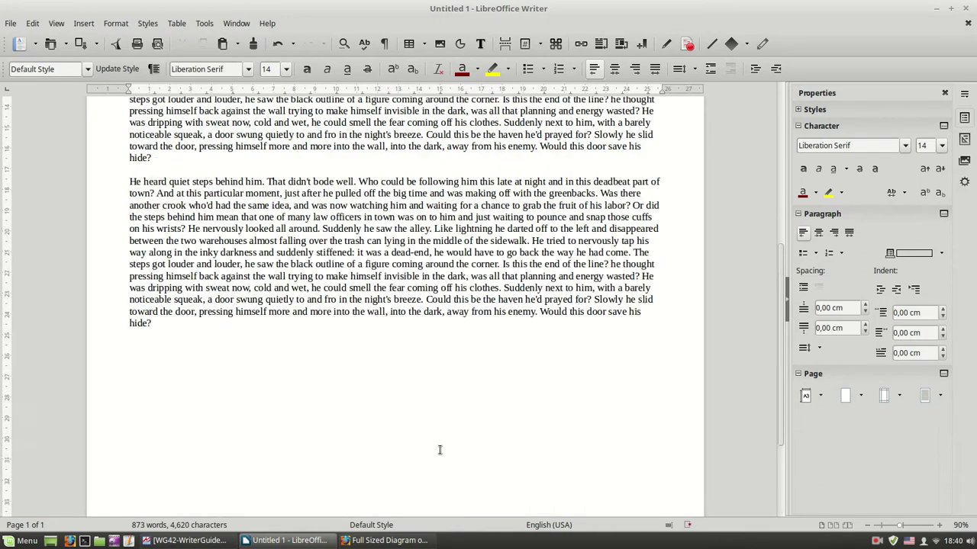
scroll(438, 451, up, 2)
scroll(438, 450, up, 3)
scroll(438, 450, up, 3)
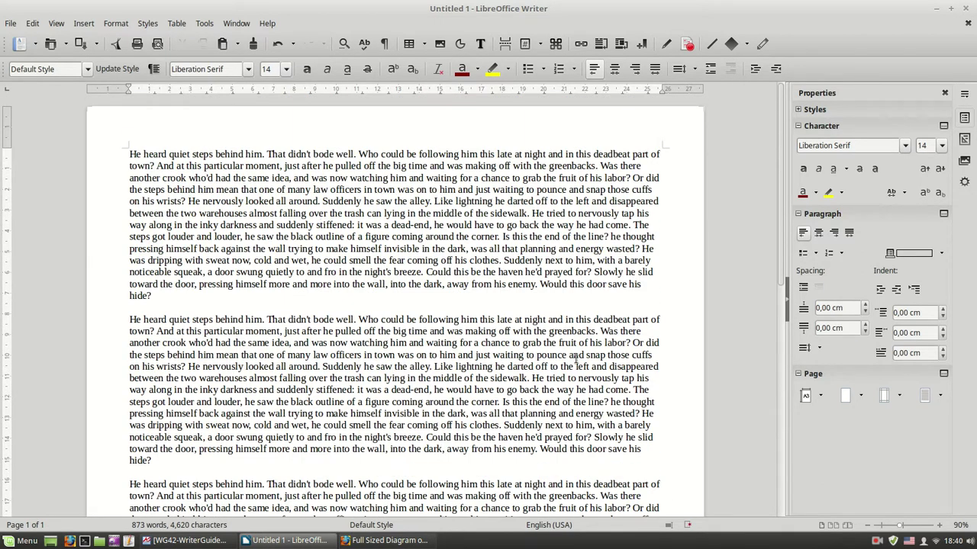
click(819, 397)
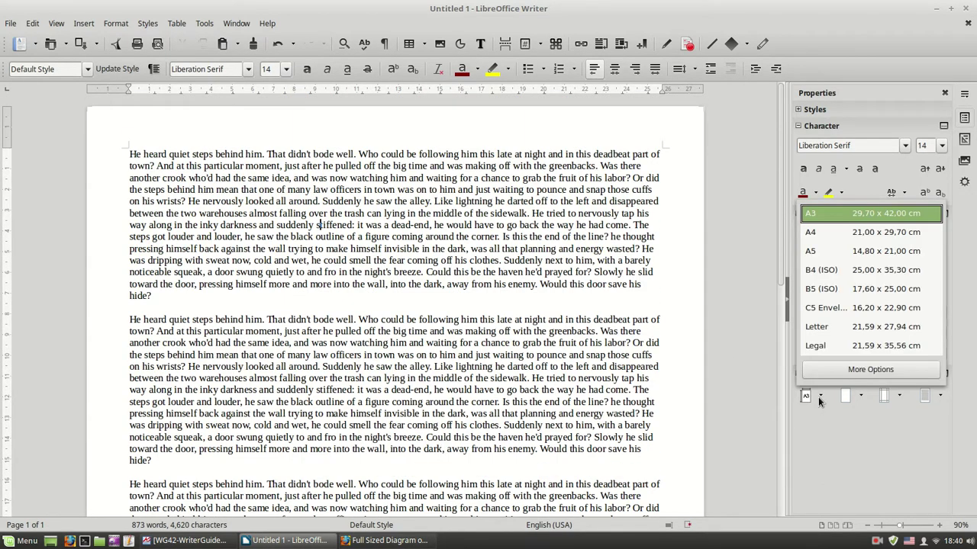
click(830, 232)
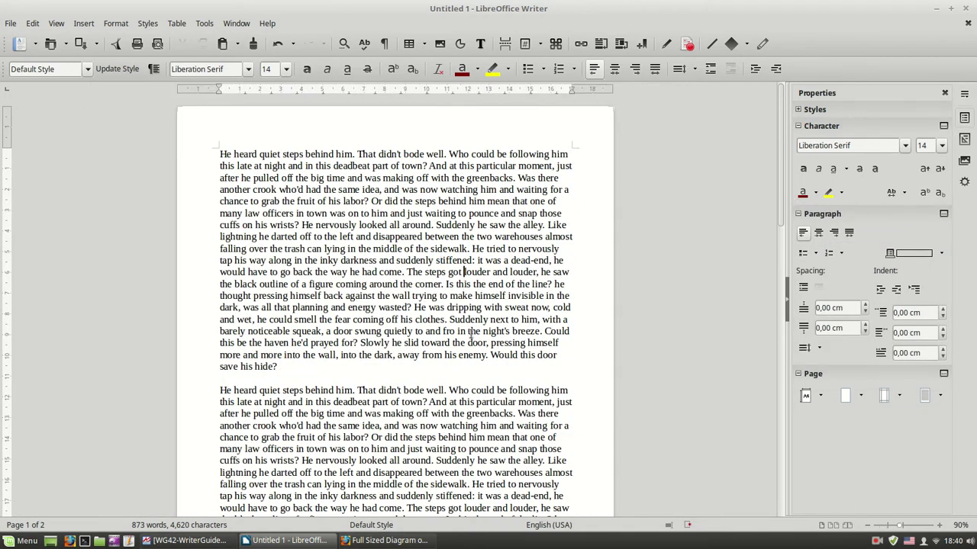
scroll(434, 358, down, 2)
scroll(434, 359, down, 5)
scroll(434, 358, down, 3)
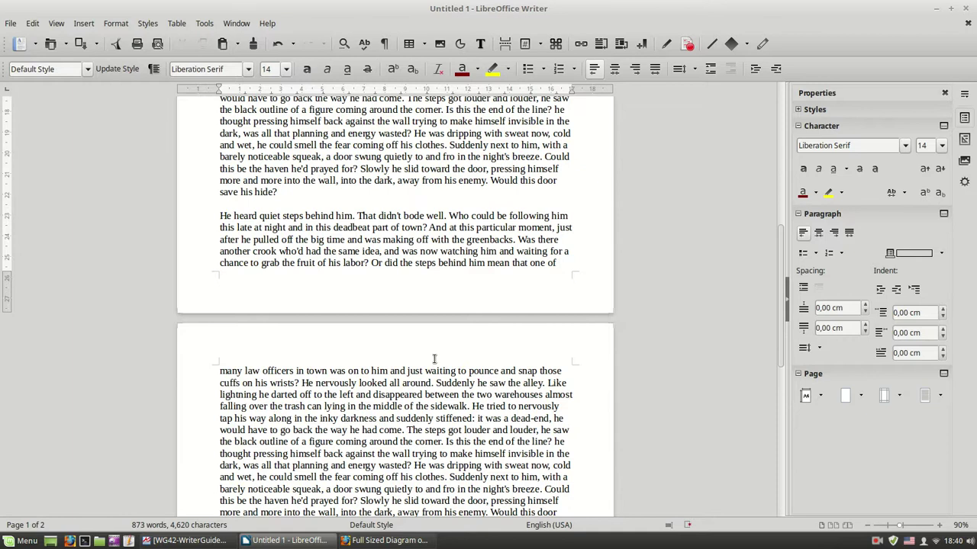
scroll(434, 359, down, 3)
scroll(447, 364, down, 2)
scroll(465, 362, down, 2)
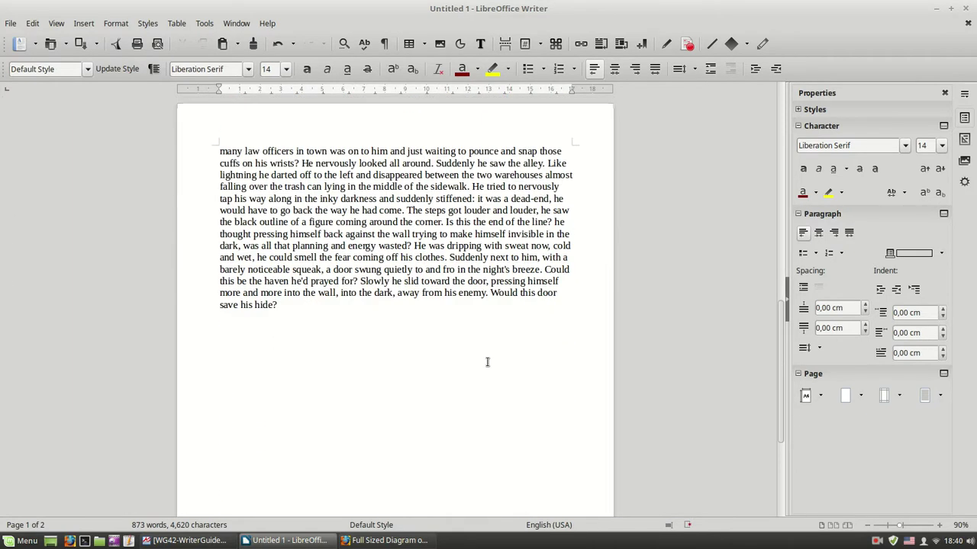
scroll(484, 365, up, 4)
scroll(458, 343, up, 4)
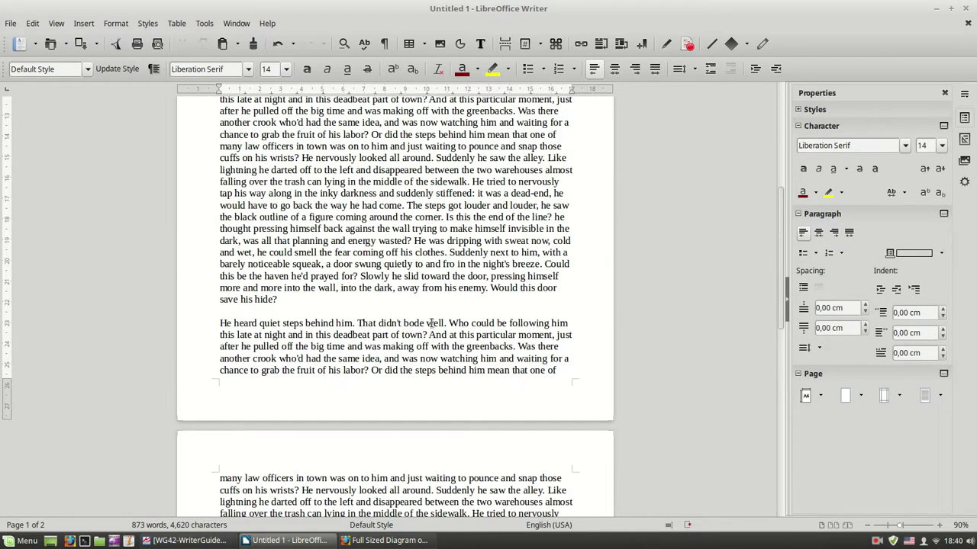
scroll(430, 322, up, 3)
scroll(430, 322, up, 4)
scroll(430, 322, up, 2)
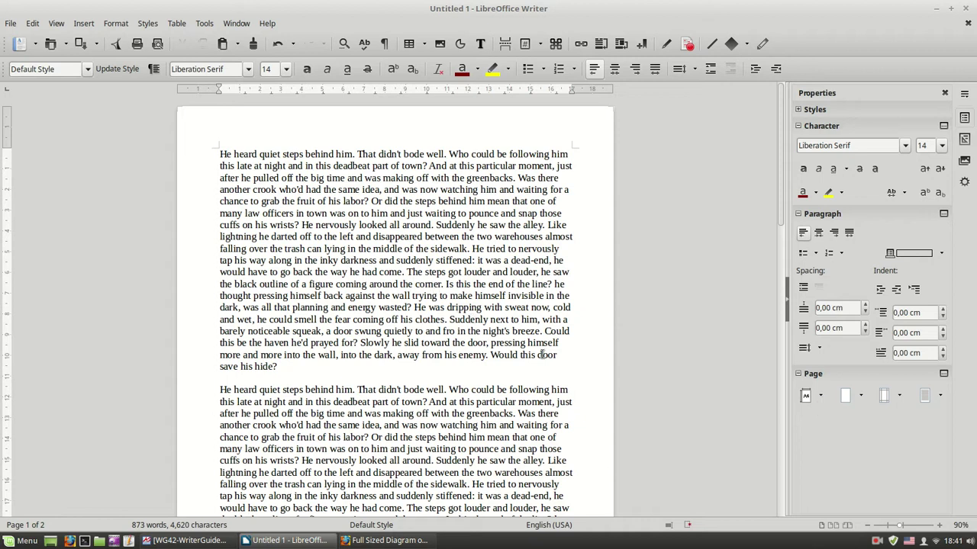
Switch the page orientation to Landscape from the sidebar Page panel
click(861, 398)
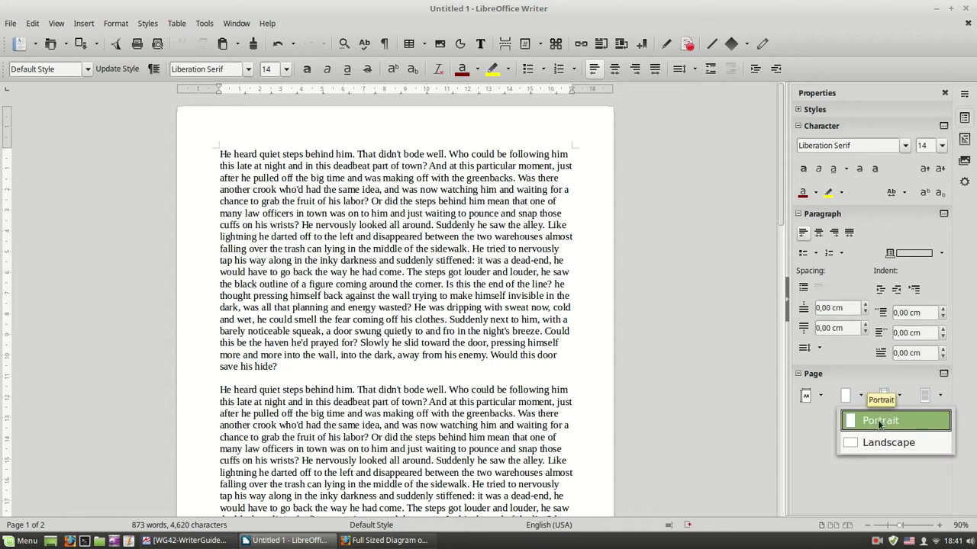
scroll(450, 320, down, 4)
scroll(451, 330, down, 3)
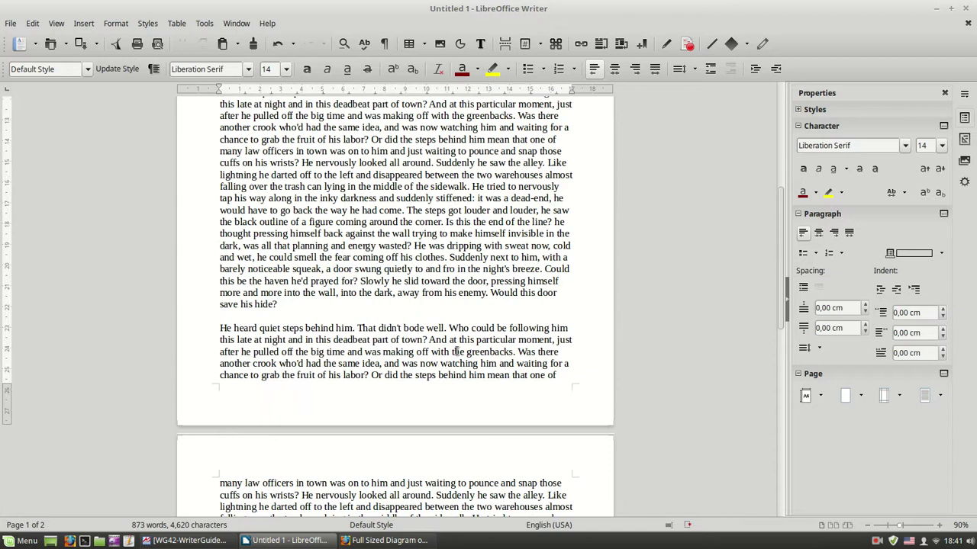
scroll(456, 352, up, 6)
scroll(620, 382, up, 4)
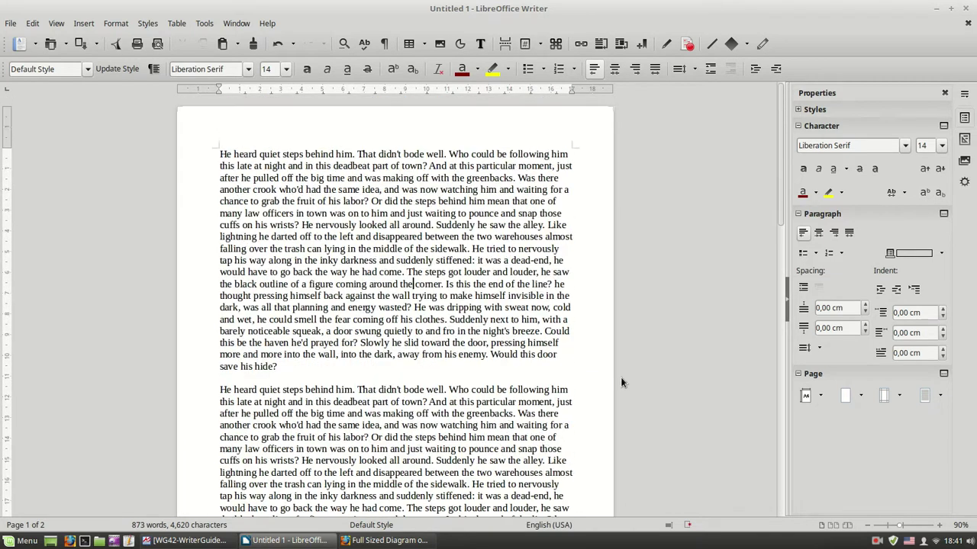
click(860, 397)
click(874, 443)
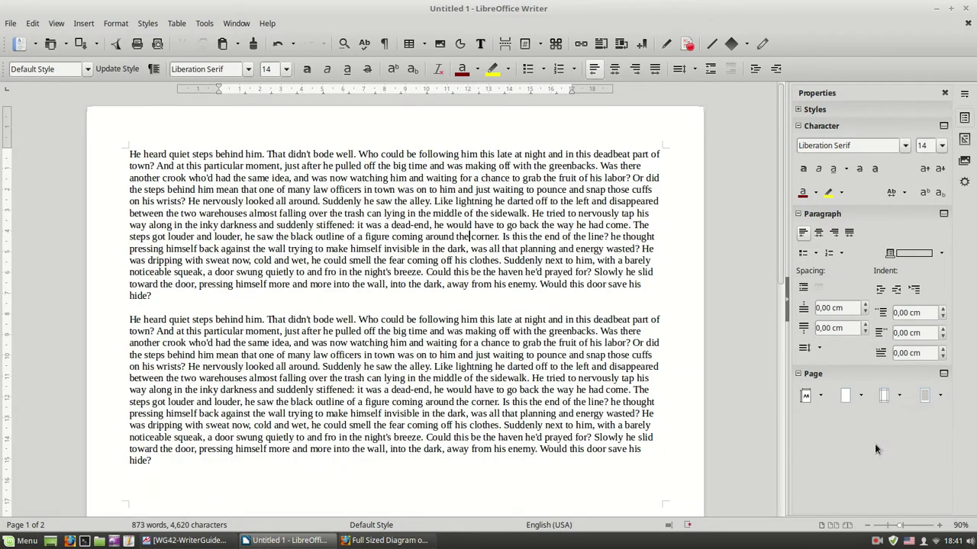
Scroll through the landscape layout, then set the orientation back to Portrait
scroll(520, 325, down, 3)
scroll(516, 344, down, 3)
scroll(526, 354, down, 3)
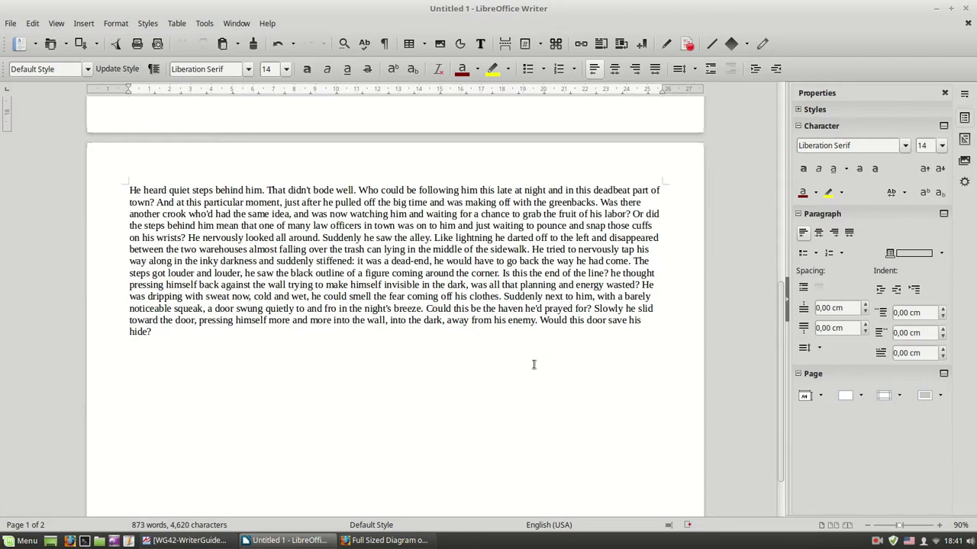
scroll(537, 367, up, 4)
scroll(535, 351, up, 4)
scroll(537, 336, up, 3)
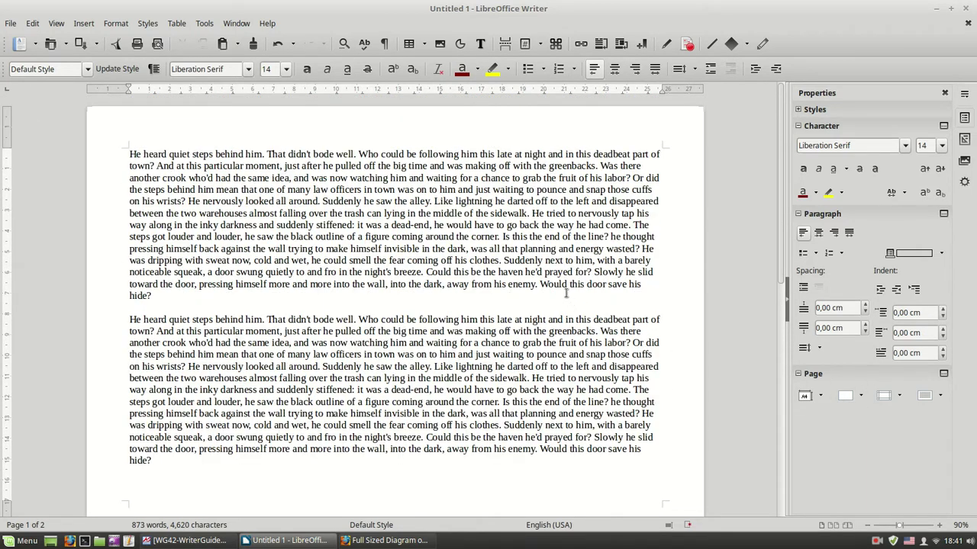
scroll(558, 379, down, 4)
scroll(554, 402, down, 2)
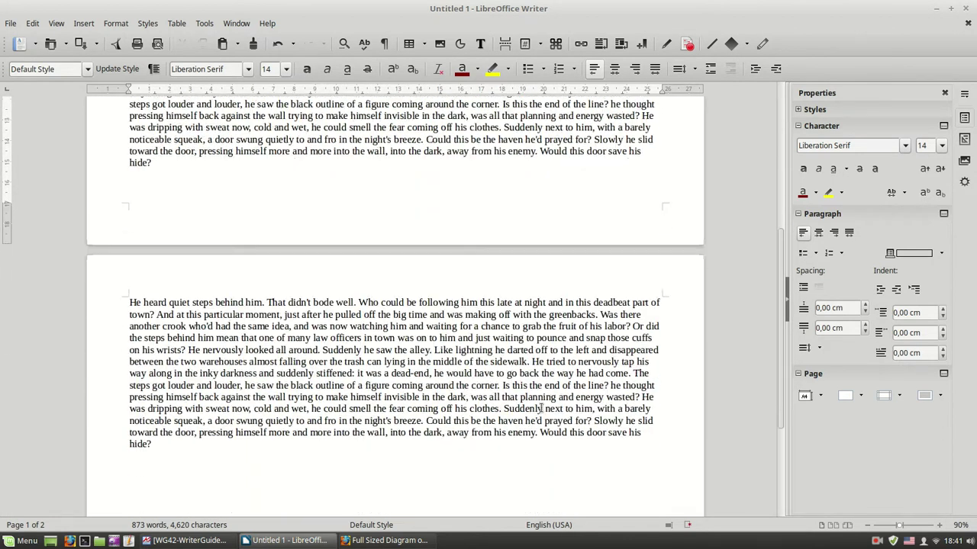
scroll(542, 408, down, 1)
scroll(527, 389, down, 3)
scroll(476, 364, up, 4)
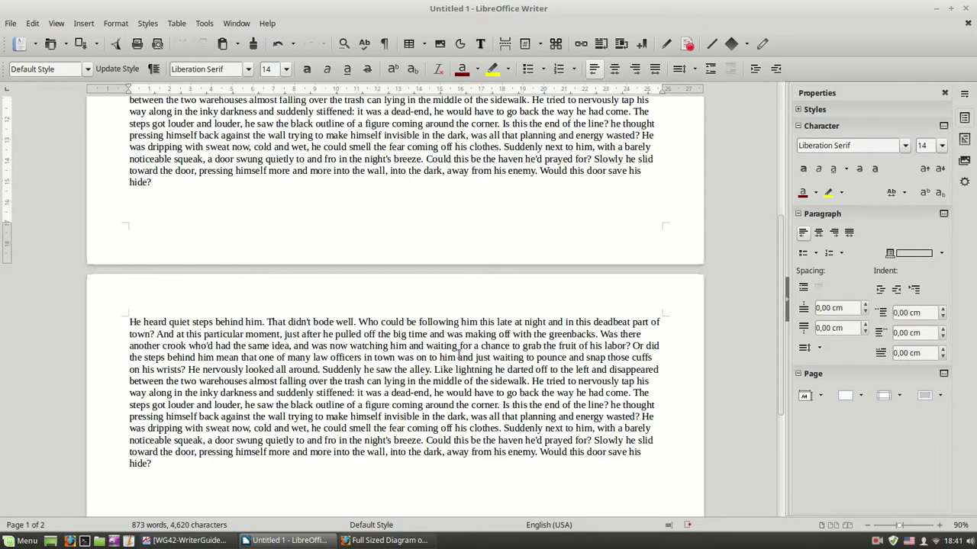
scroll(457, 354, up, 6)
scroll(457, 354, up, 3)
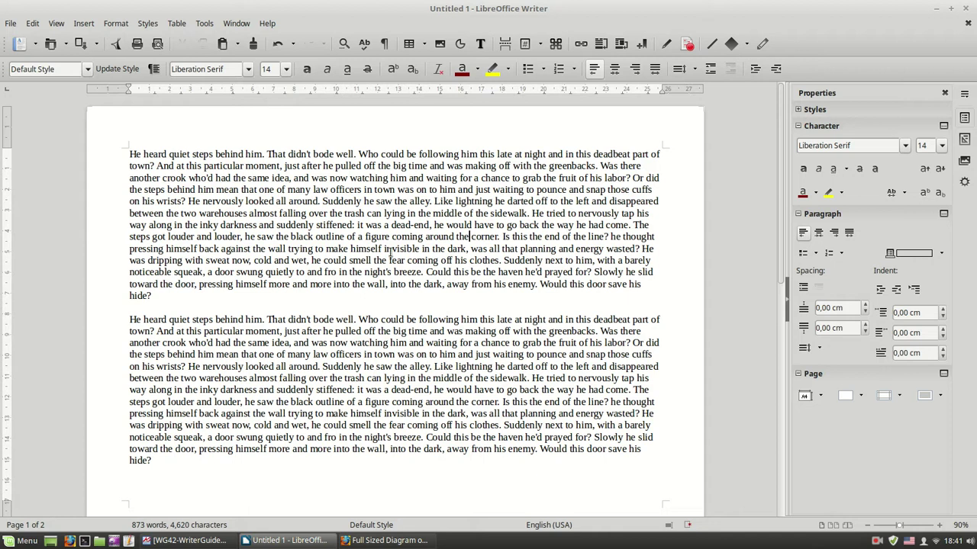
scroll(454, 300, down, 2)
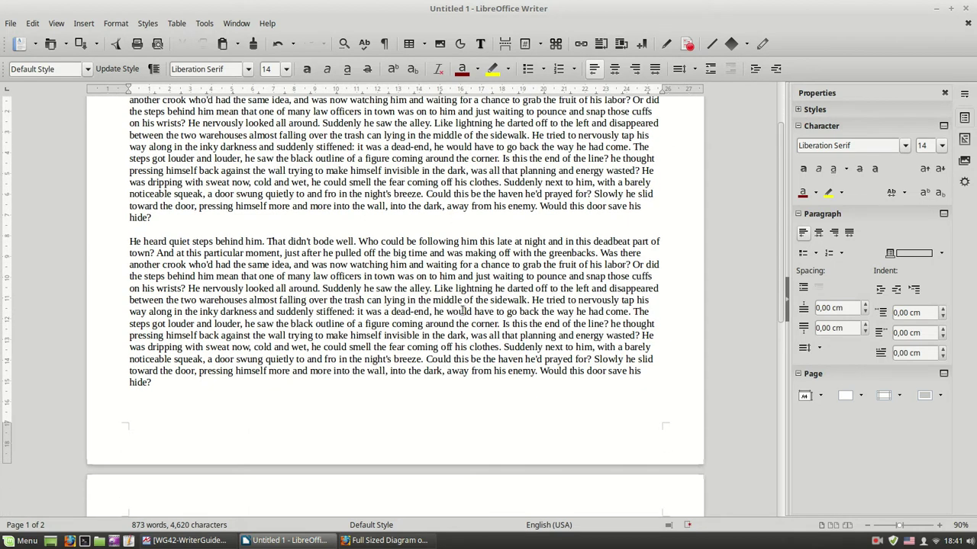
scroll(461, 311, down, 3)
scroll(461, 311, up, 1)
scroll(461, 311, down, 7)
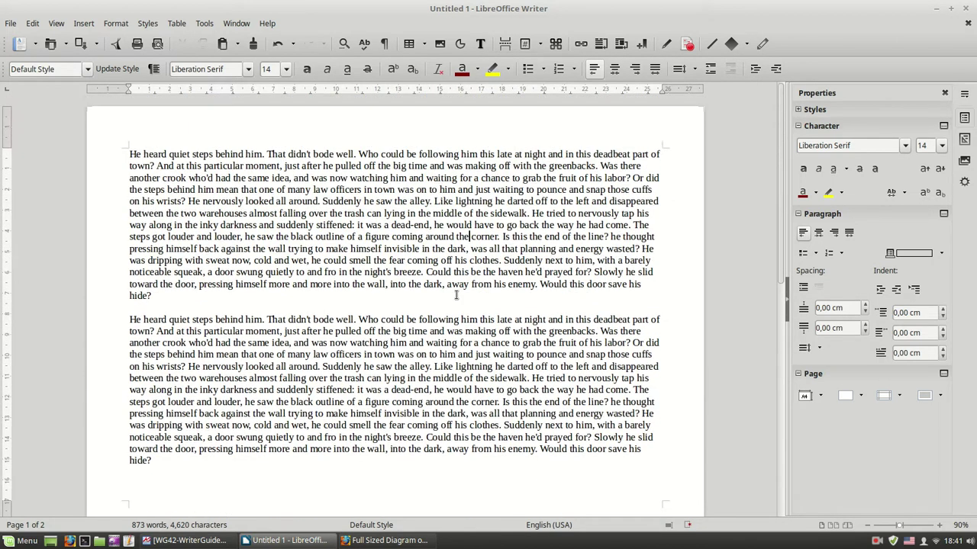
click(846, 396)
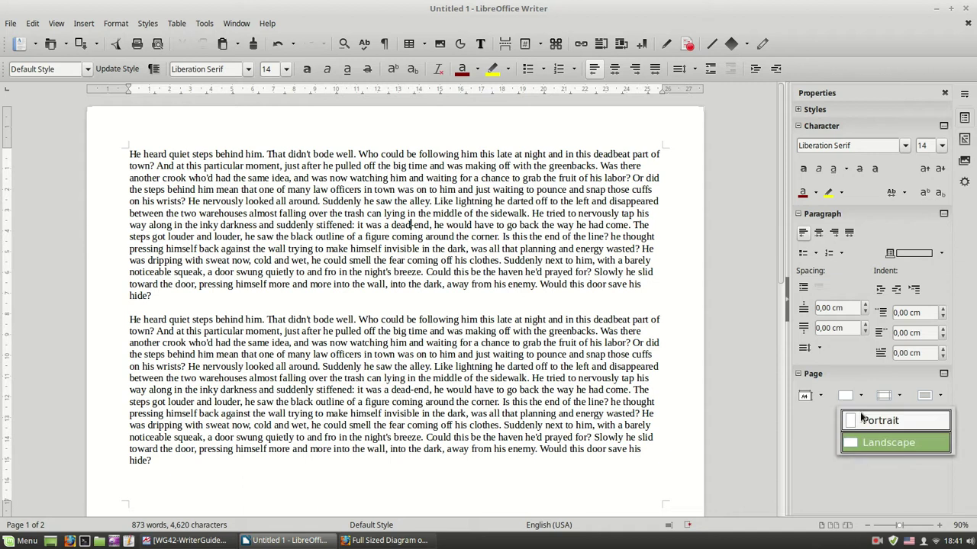
click(866, 421)
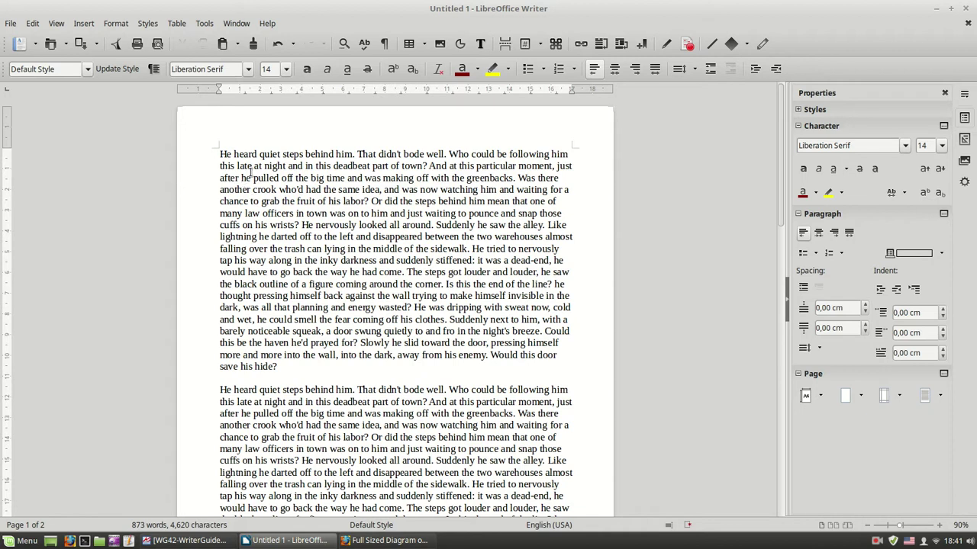
Scroll down to the page 1–2 break and back to the top
scroll(395, 434, down, 3)
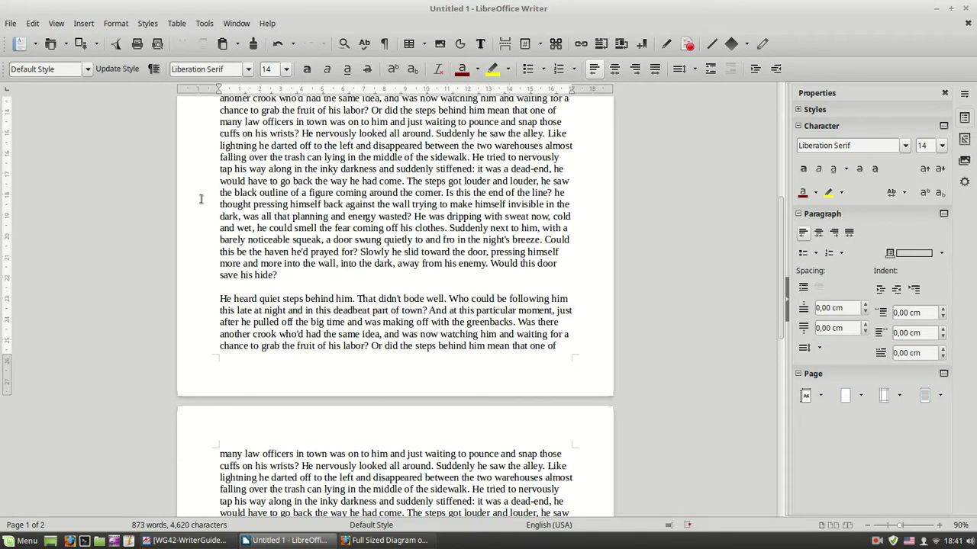
scroll(402, 249, up, 3)
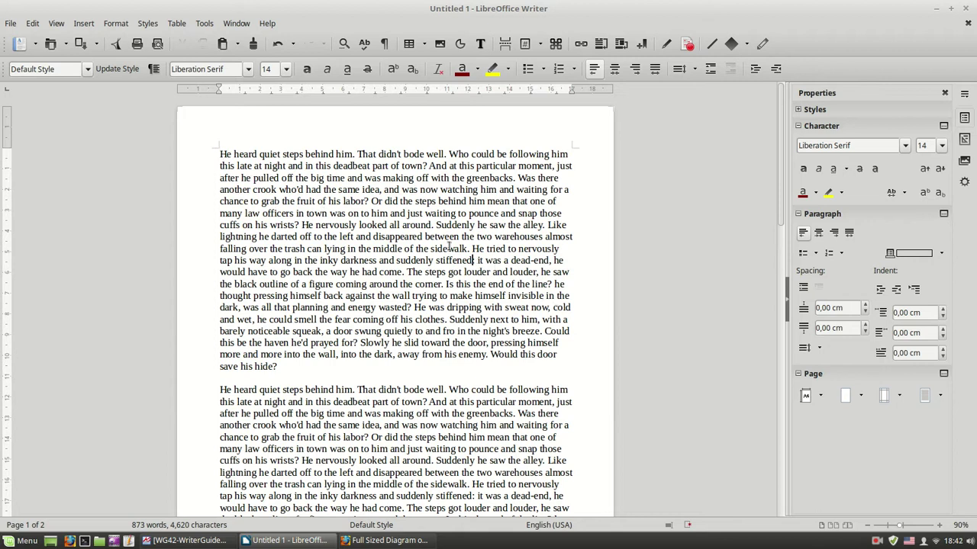
click(900, 398)
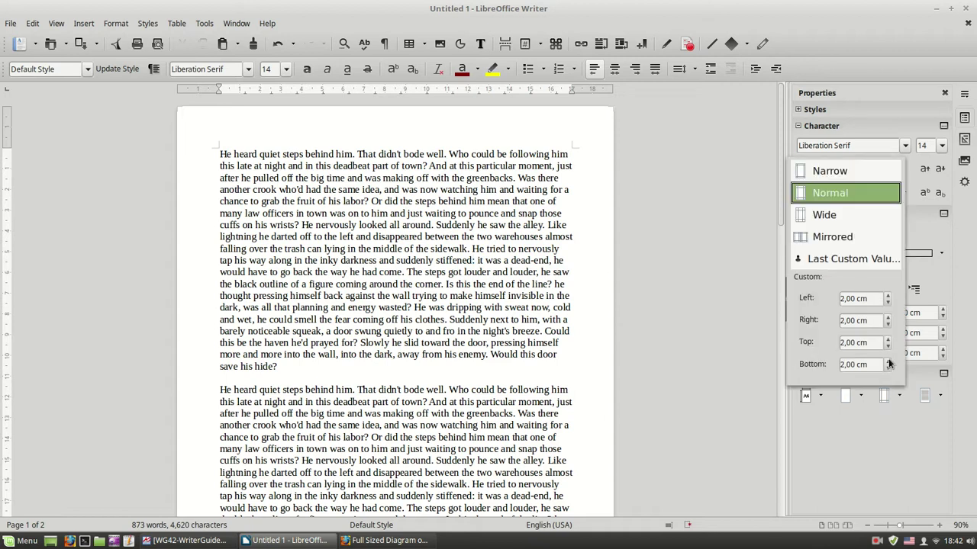
click(832, 172)
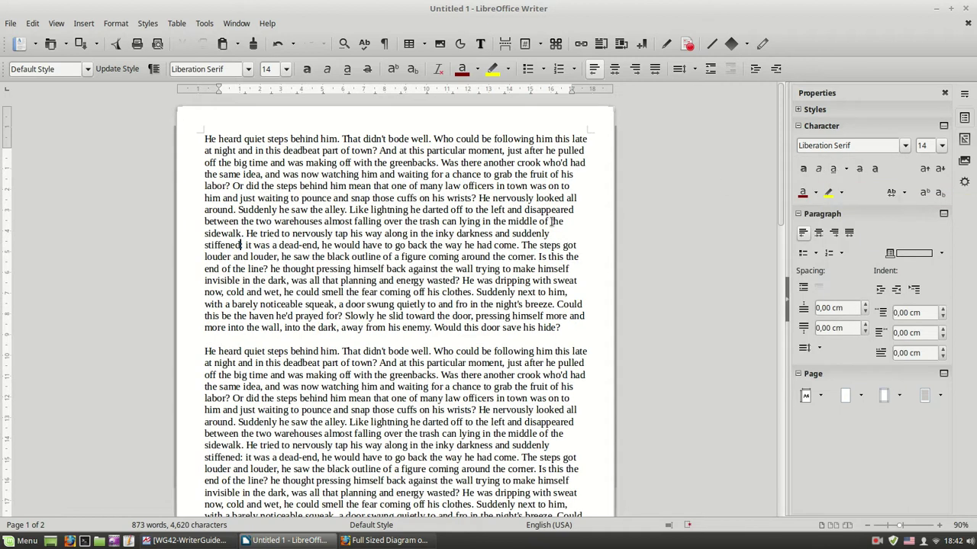
scroll(212, 260, down, 5)
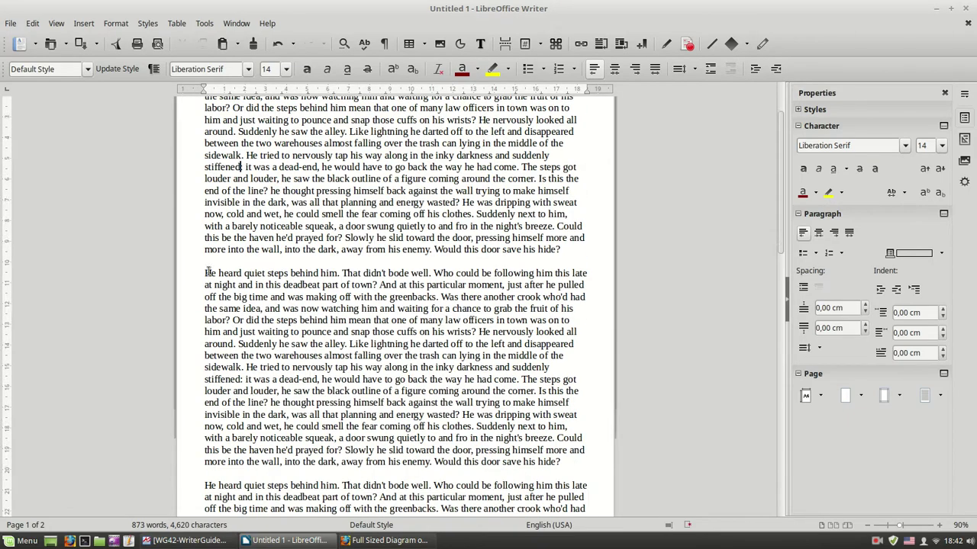
scroll(225, 290, down, 3)
scroll(232, 305, down, 2)
scroll(242, 315, down, 3)
scroll(244, 313, up, 5)
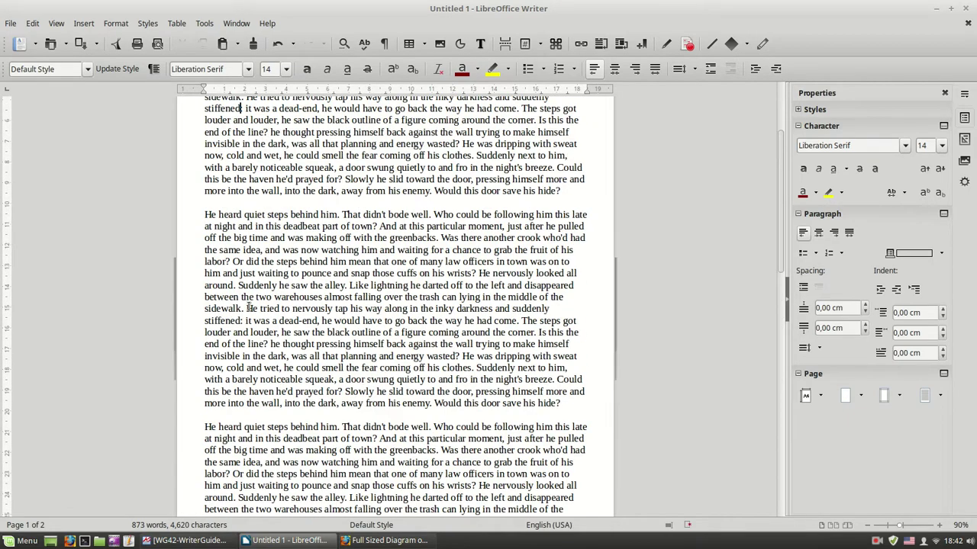
scroll(248, 313, down, 5)
scroll(258, 317, down, 4)
scroll(260, 319, up, 5)
scroll(320, 315, up, 5)
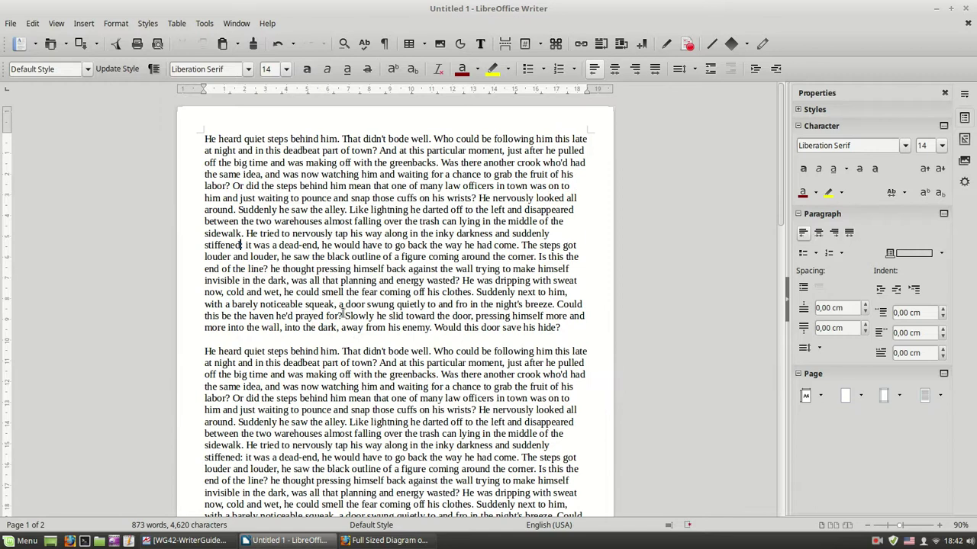
click(898, 396)
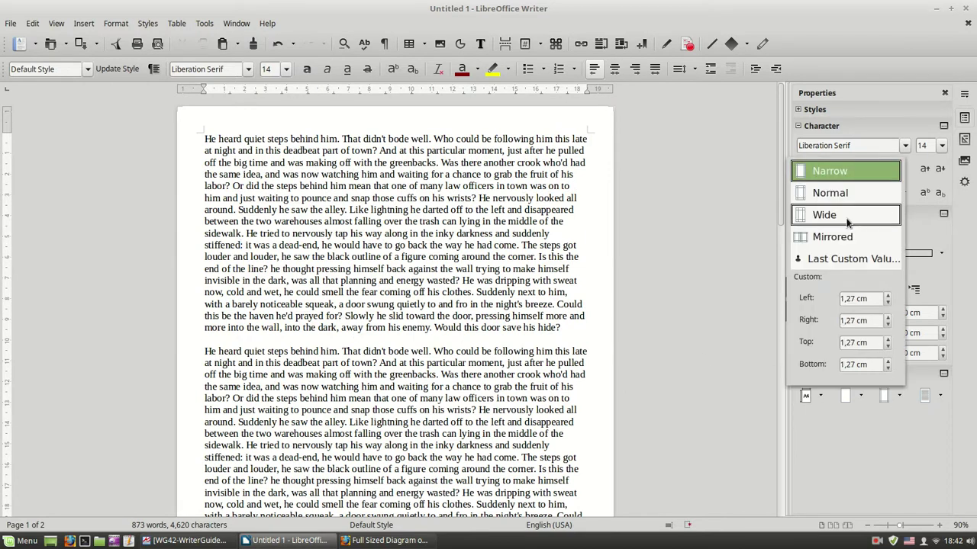
click(843, 194)
click(892, 396)
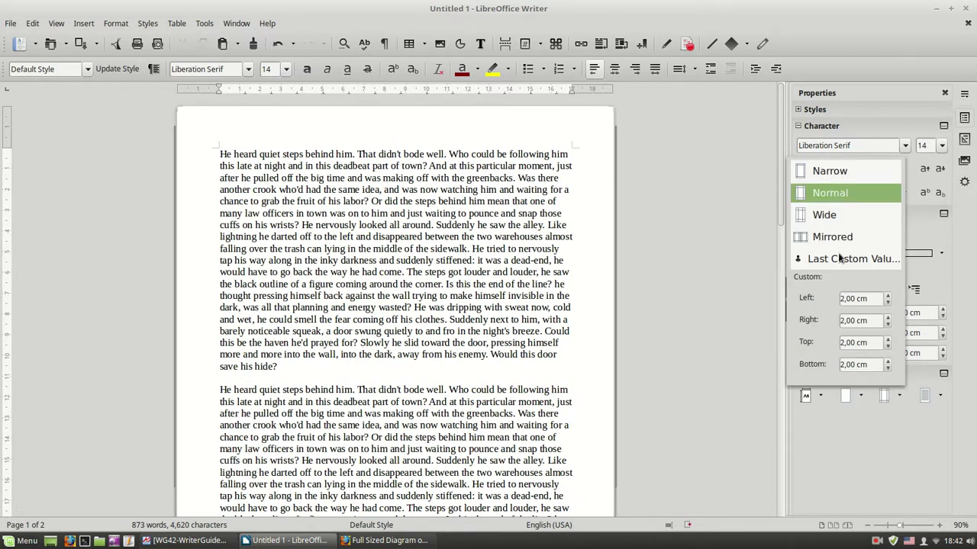
click(830, 217)
scroll(376, 358, down, 3)
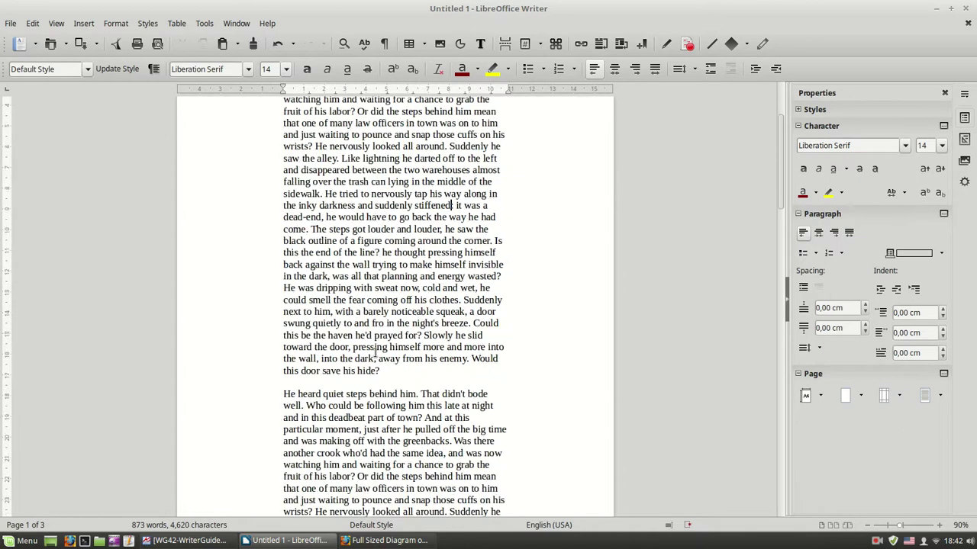
scroll(376, 359, down, 2)
scroll(376, 358, down, 4)
scroll(405, 351, down, 5)
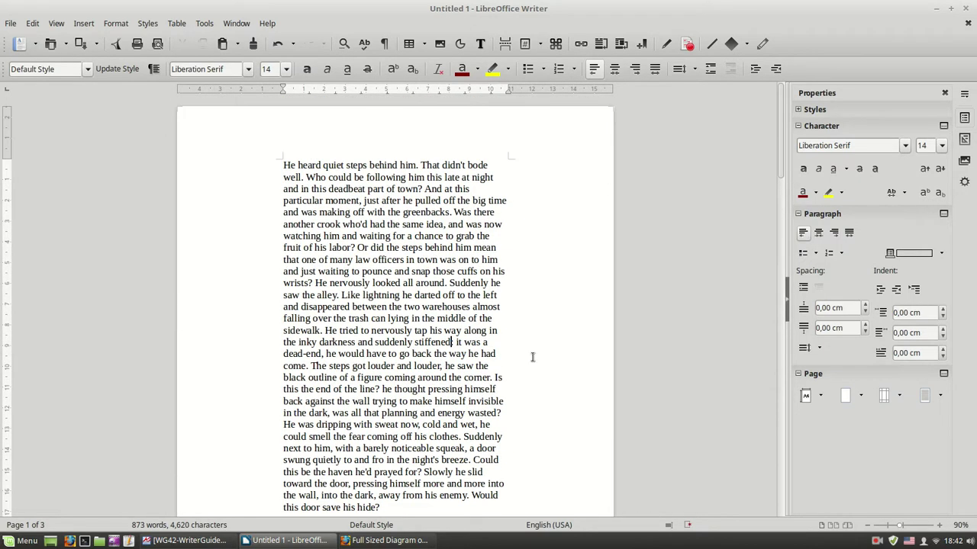
click(896, 395)
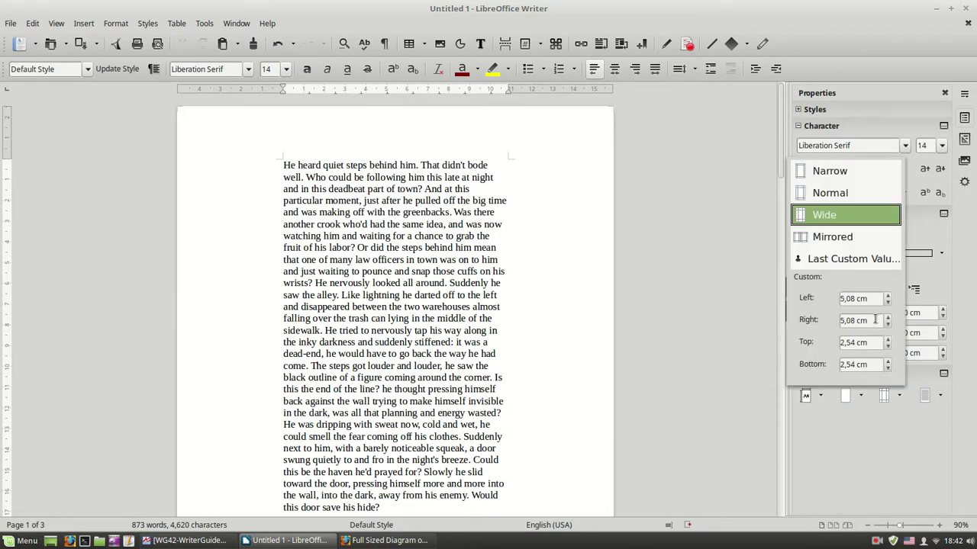
click(827, 242)
scroll(433, 351, down, 3)
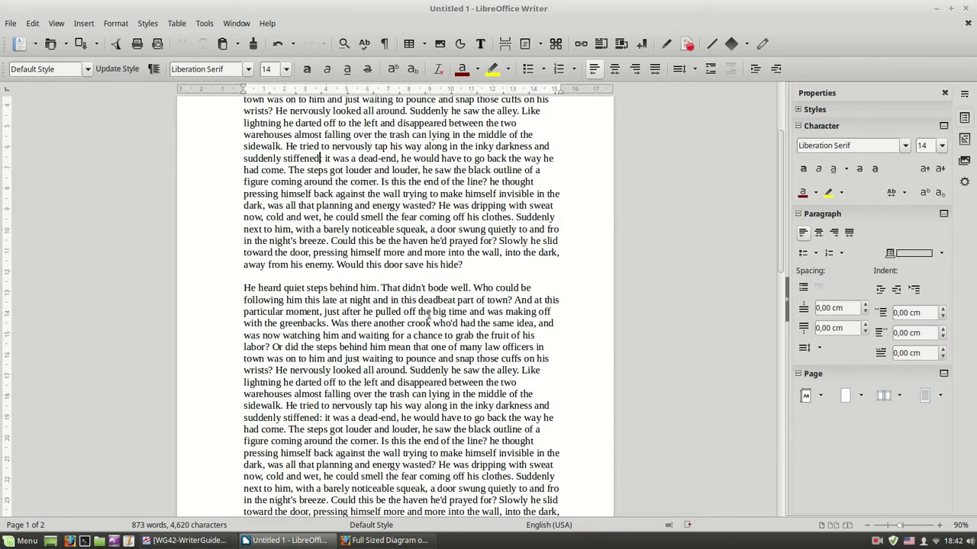
scroll(433, 351, down, 3)
scroll(433, 352, down, 3)
scroll(434, 351, down, 5)
scroll(412, 340, up, 5)
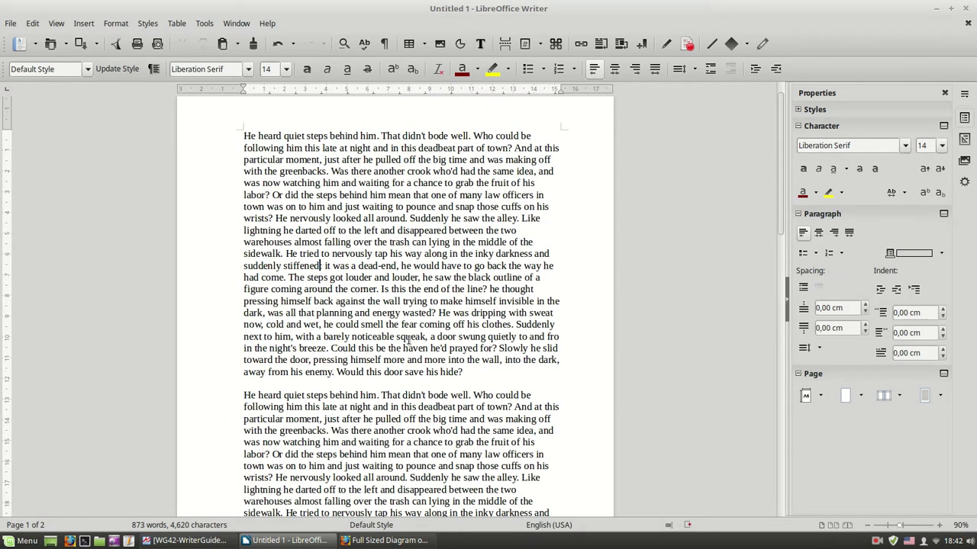
click(898, 395)
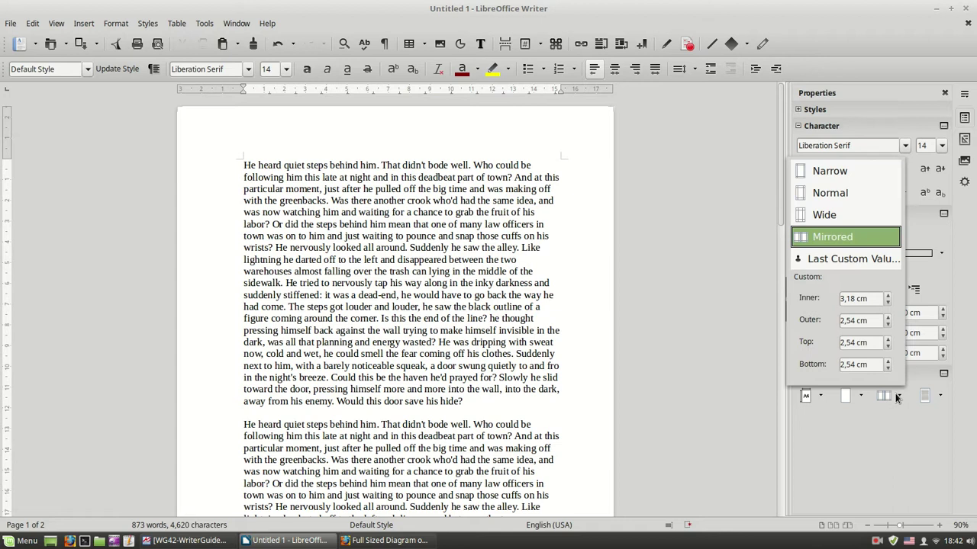
click(840, 196)
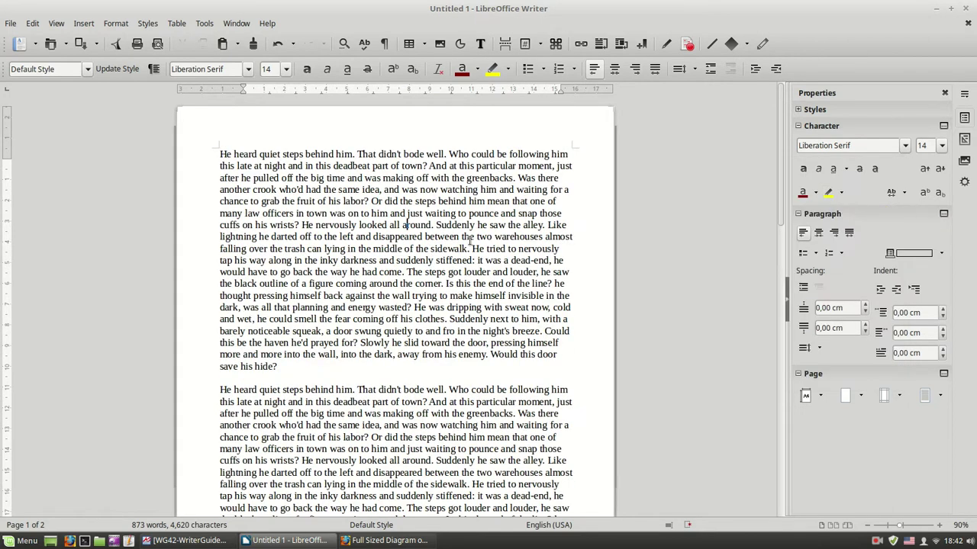
click(898, 396)
click(897, 433)
click(898, 397)
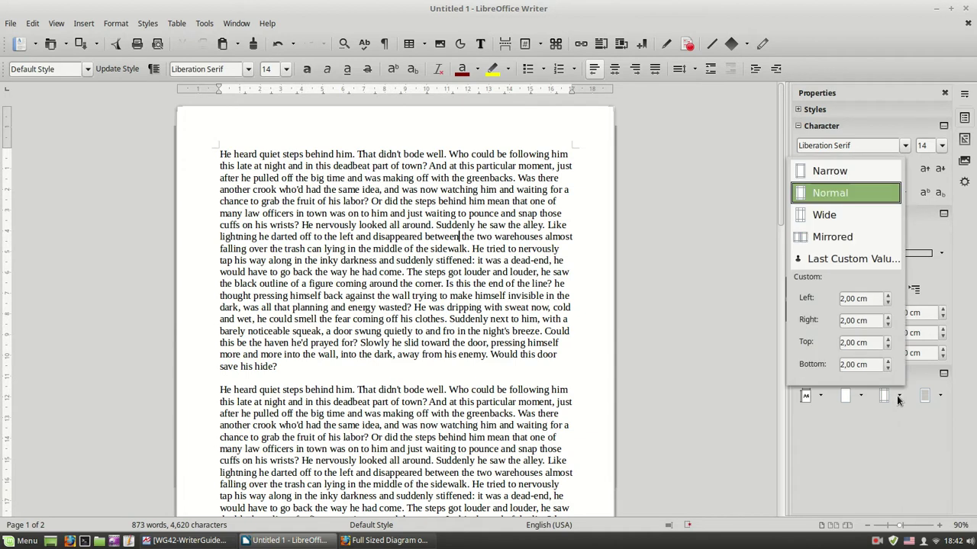
click(887, 299)
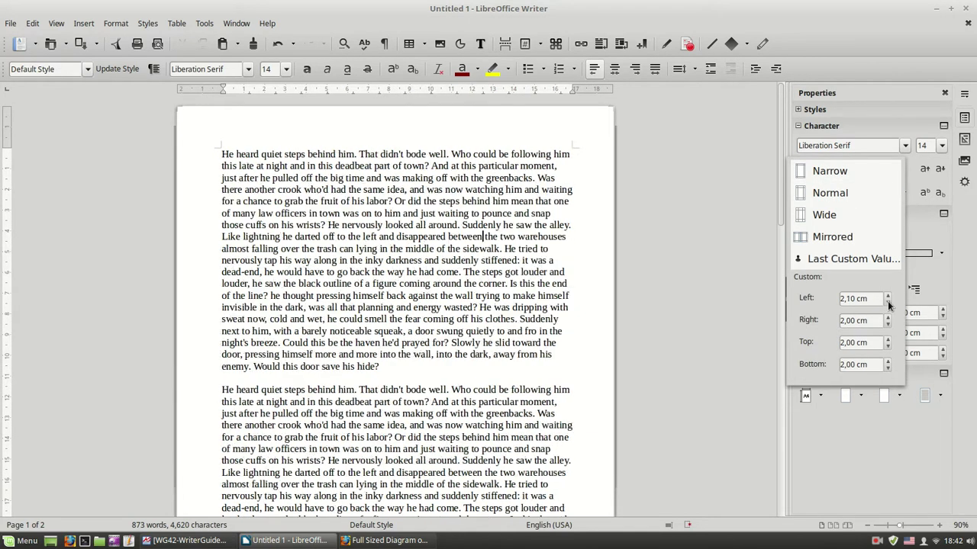
click(889, 305)
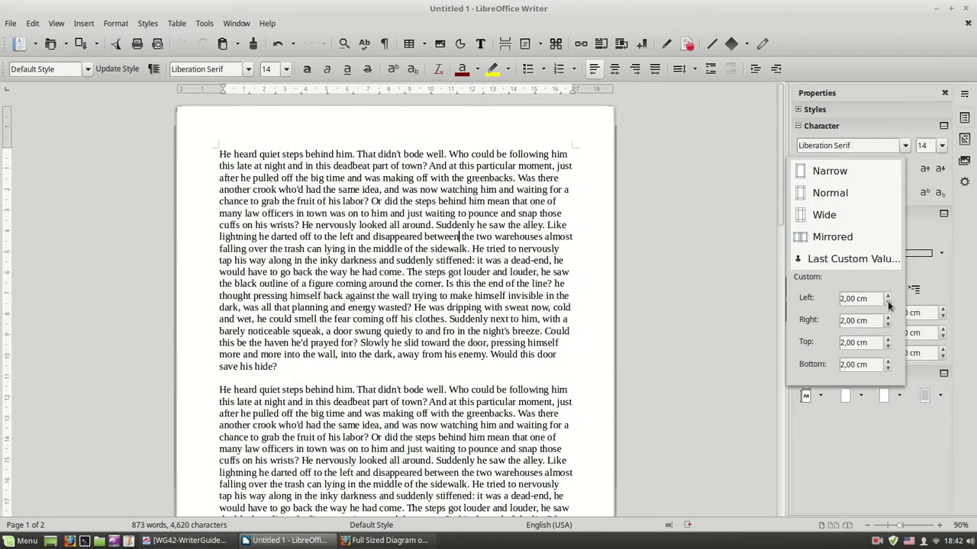
Dismiss the margin presets and confirm in View > Rulers that both rulers are shown
click(866, 498)
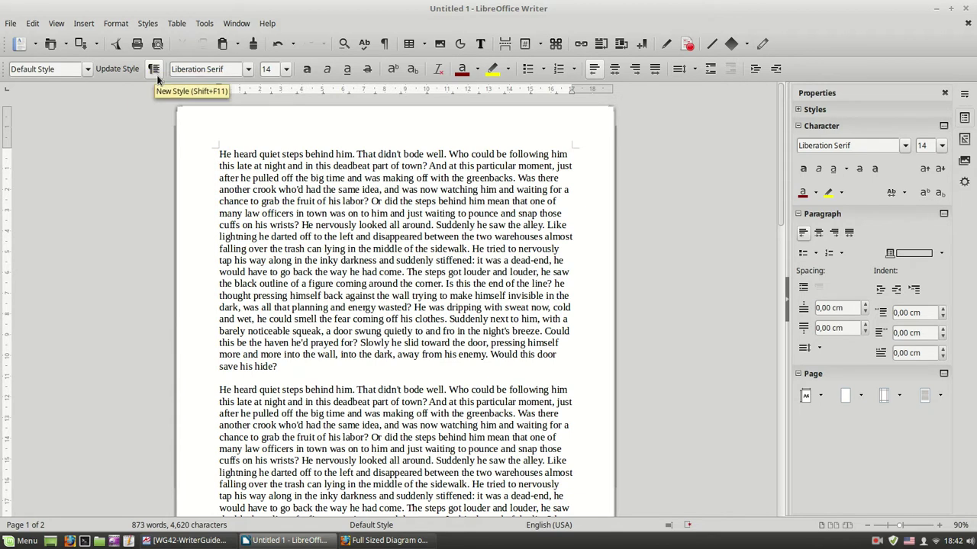
click(59, 26)
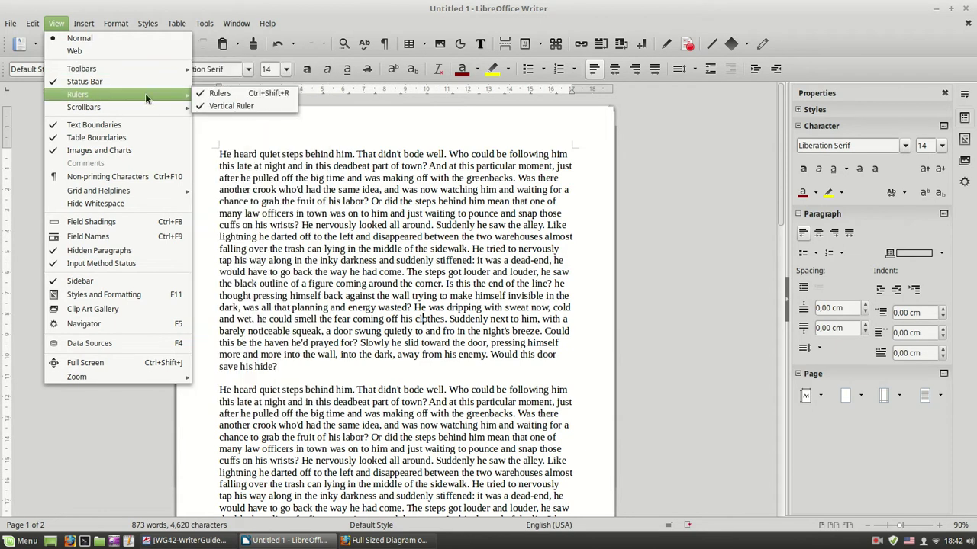
mouse_move(77, 94)
click(319, 187)
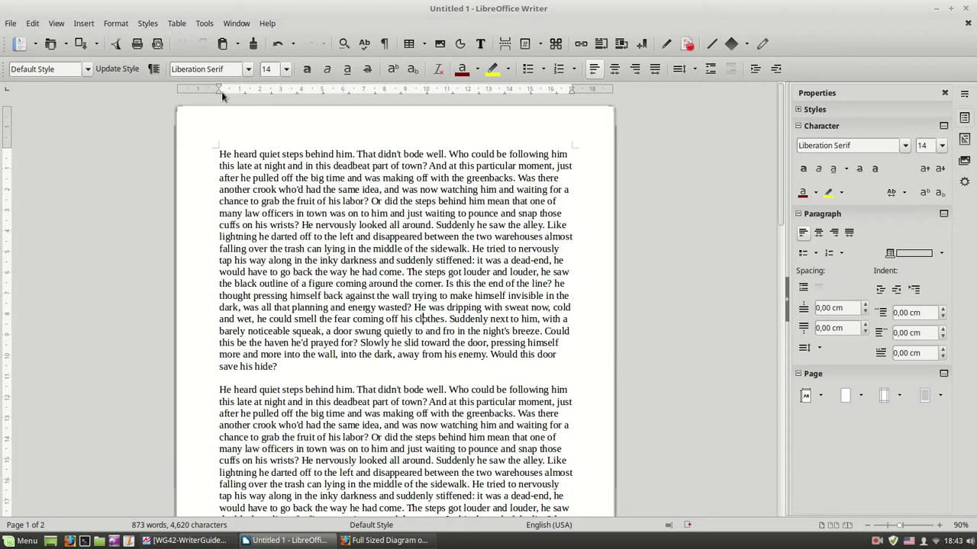
Drag the ruler margins to widen the left and right margins and deepen the top margin
drag(218, 89, 287, 89)
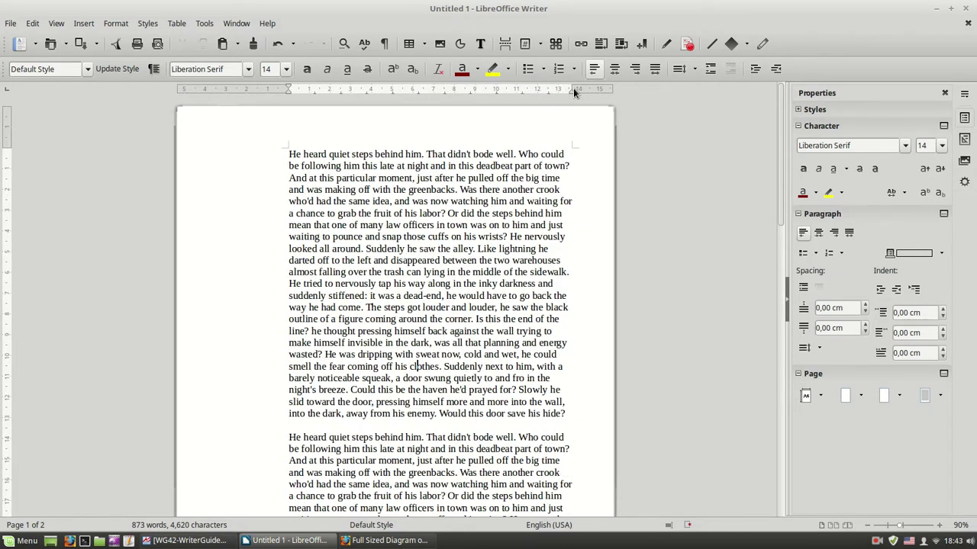
drag(573, 89, 473, 89)
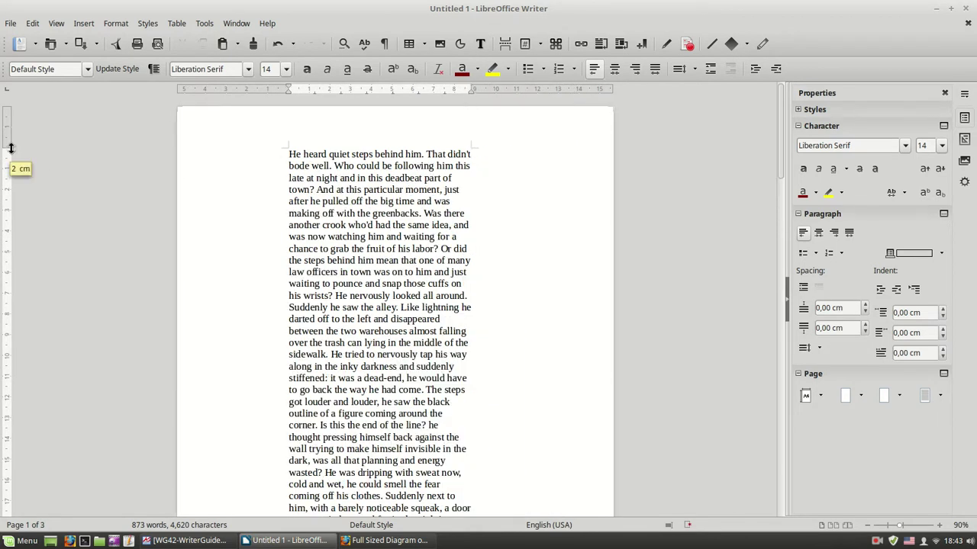
drag(10, 148, 17, 200)
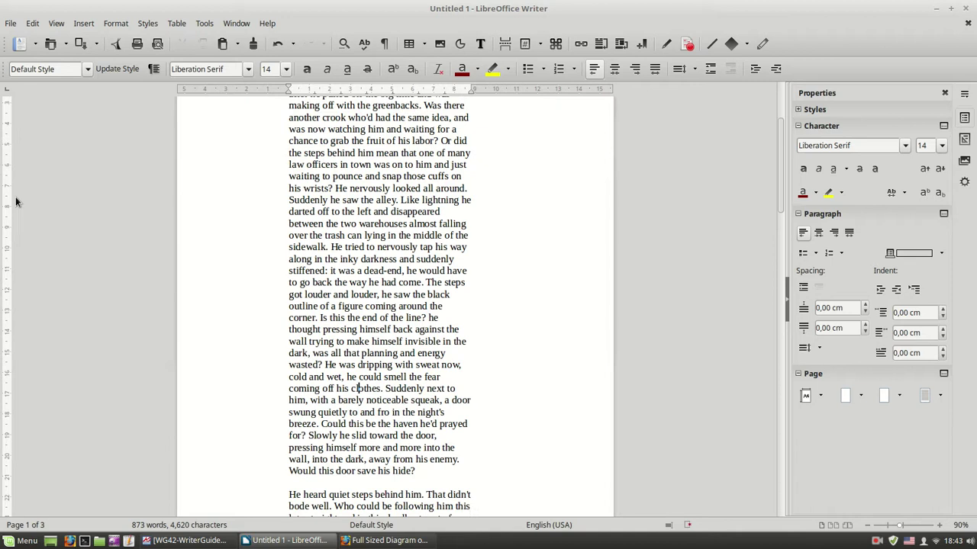
scroll(17, 202, down, 5)
scroll(16, 202, down, 5)
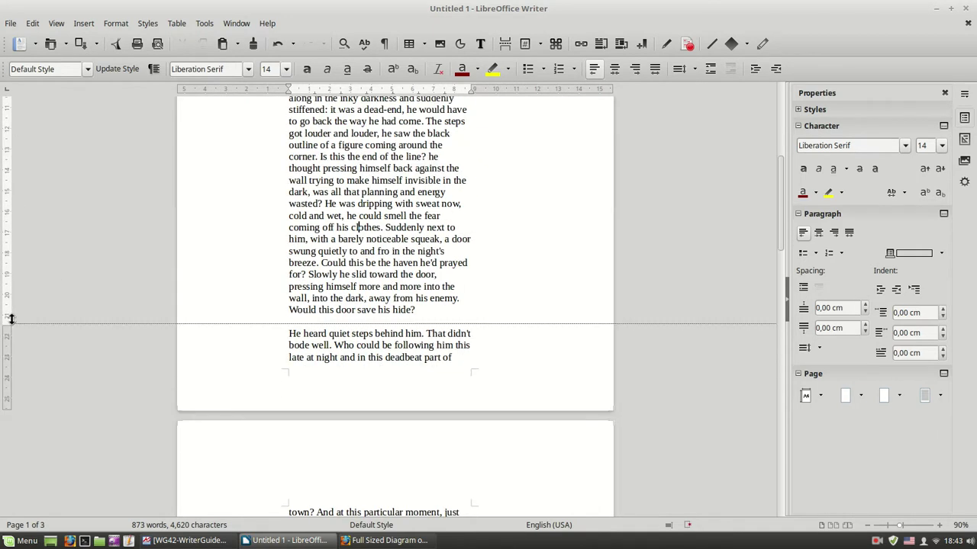
drag(6, 369, 7, 286)
scroll(317, 247, up, 4)
scroll(317, 248, up, 4)
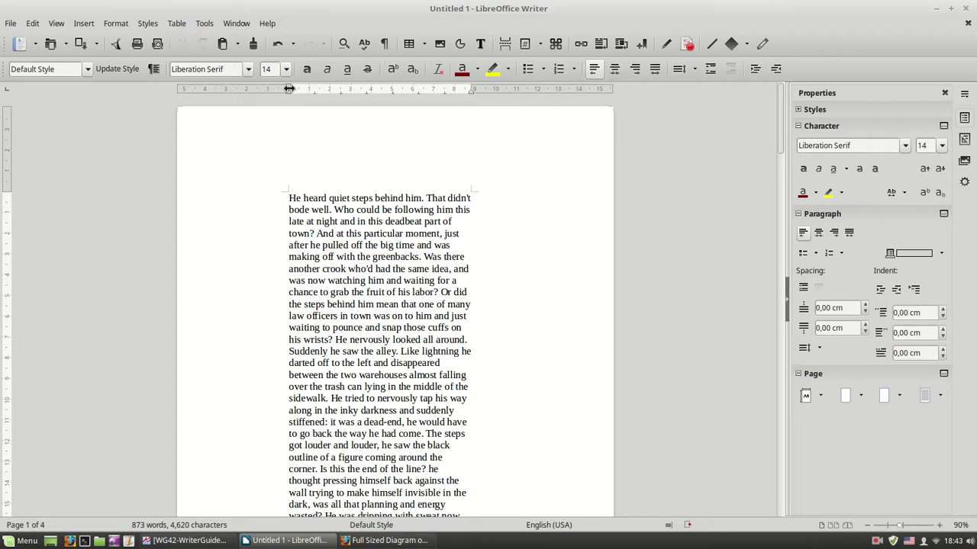
Move the left page margin further left on the ruler so lines run wider
drag(288, 88, 288, 88)
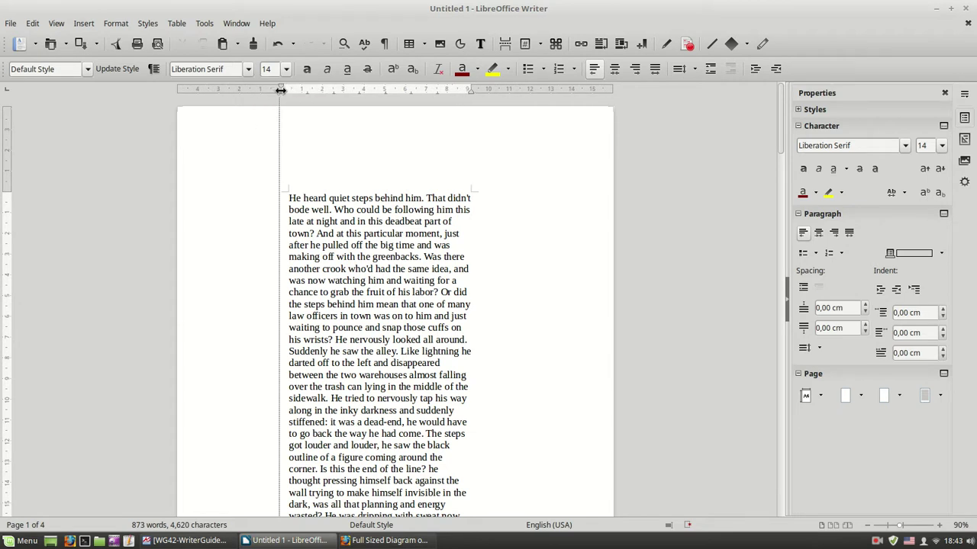
drag(289, 89, 240, 88)
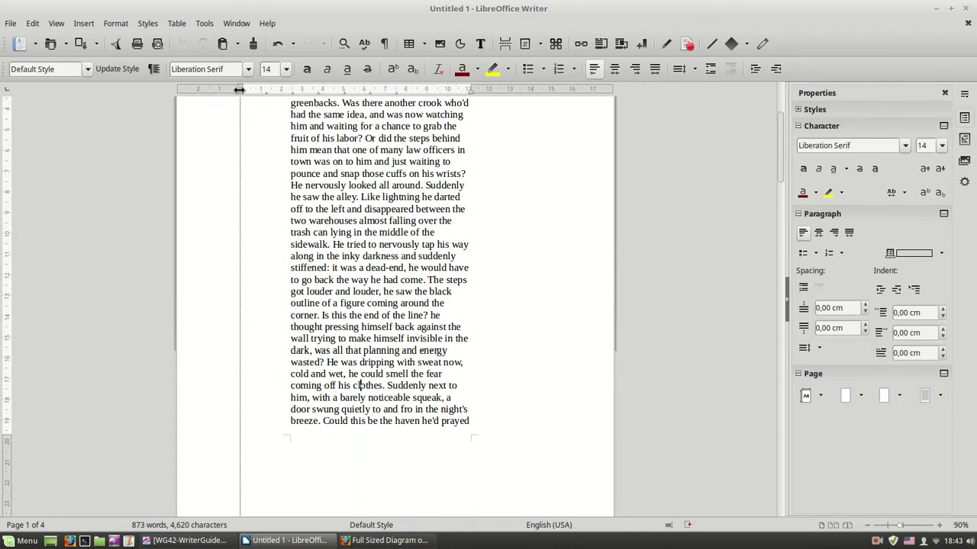
scroll(236, 108, up, 3)
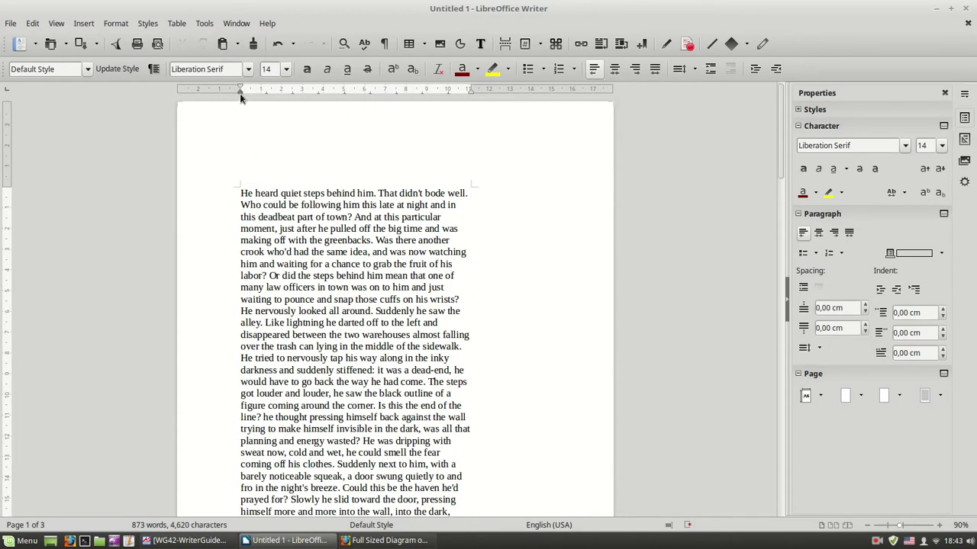
Indent the text 2 cm from the left with the ruler indent marker
drag(239, 93, 281, 90)
scroll(365, 177, up, 3)
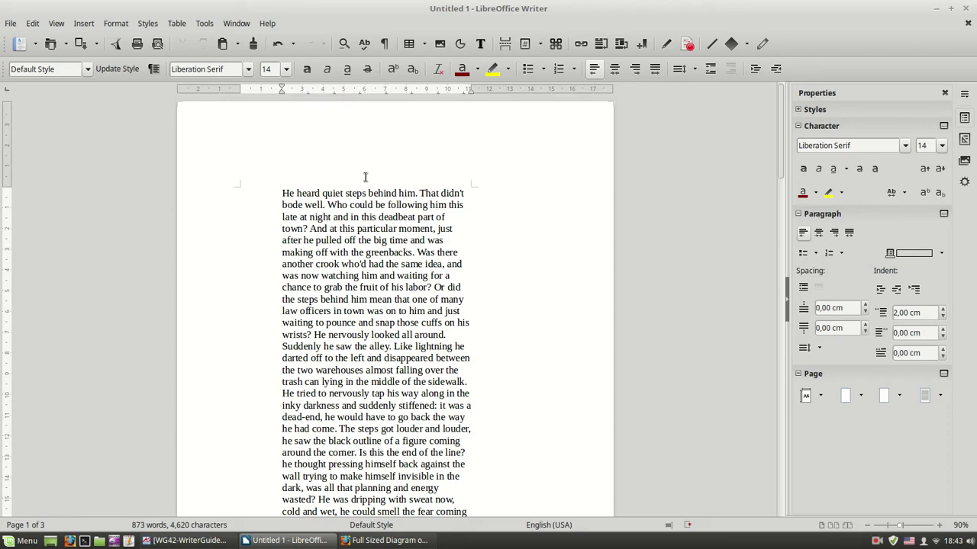
scroll(365, 177, down, 3)
scroll(364, 177, down, 2)
scroll(451, 275, up, 5)
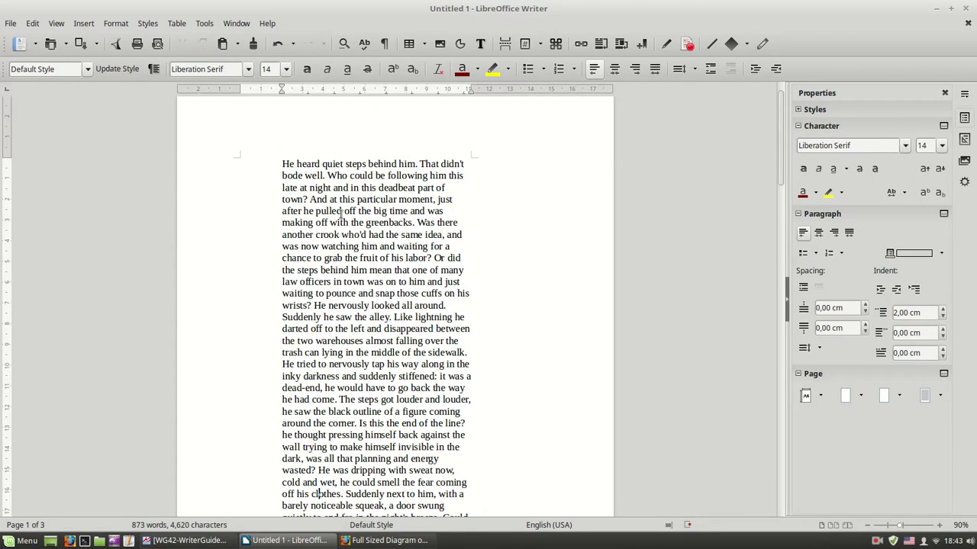
Start a new paragraph at 'Suddenly', then trim the first paragraph's indent and the left margin
click(451, 305)
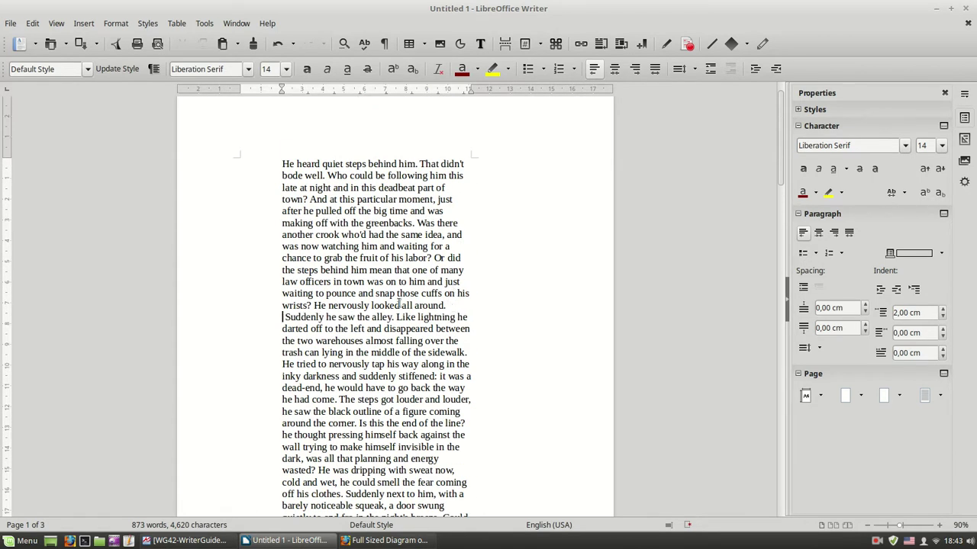
key(Return)
click(300, 246)
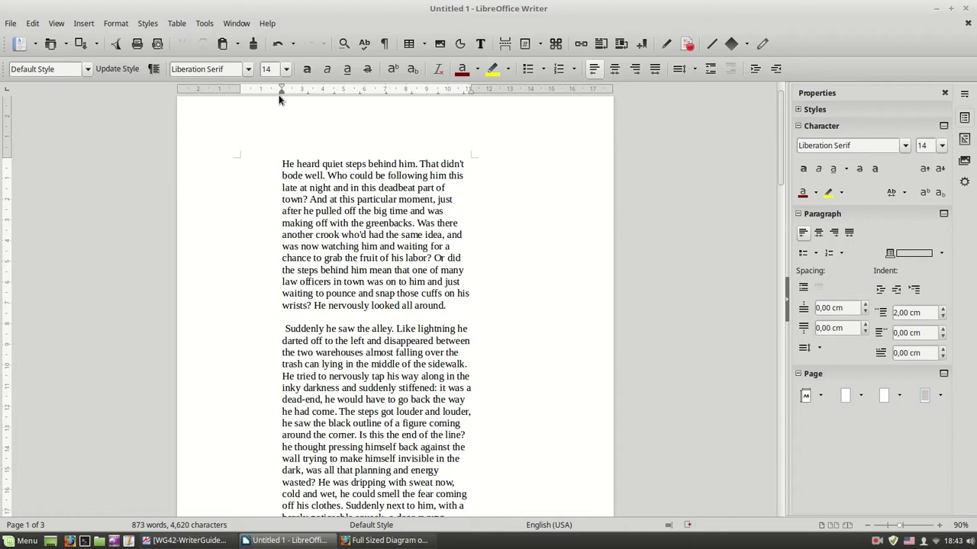
mouse_move(281, 92)
mouse_down()
mouse_move(374, 92)
mouse_move(271, 92)
mouse_up()
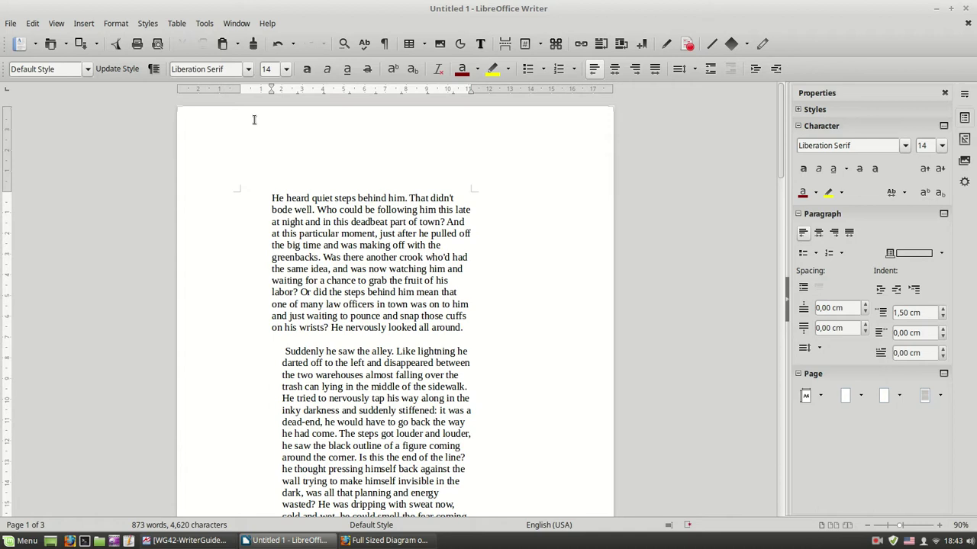
mouse_move(241, 89)
mouse_down()
mouse_move(275, 90)
mouse_move(243, 87)
mouse_up()
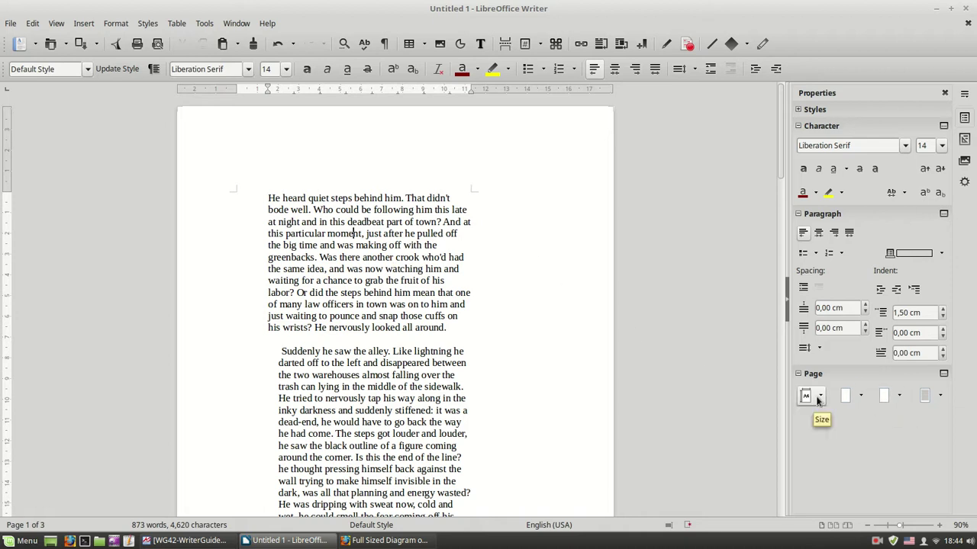
Apply the Normal margin preset and drag the first paragraph's indent back to the margin
click(897, 397)
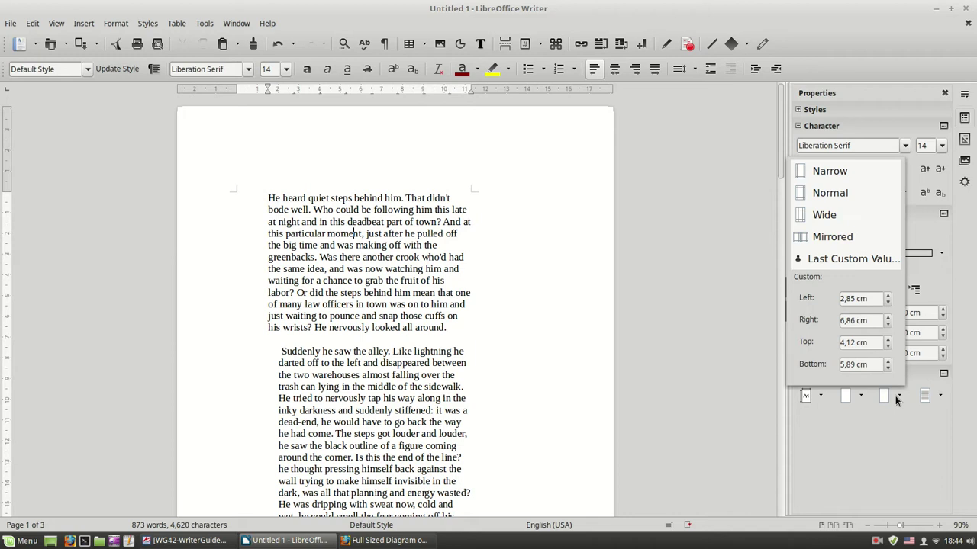
click(824, 197)
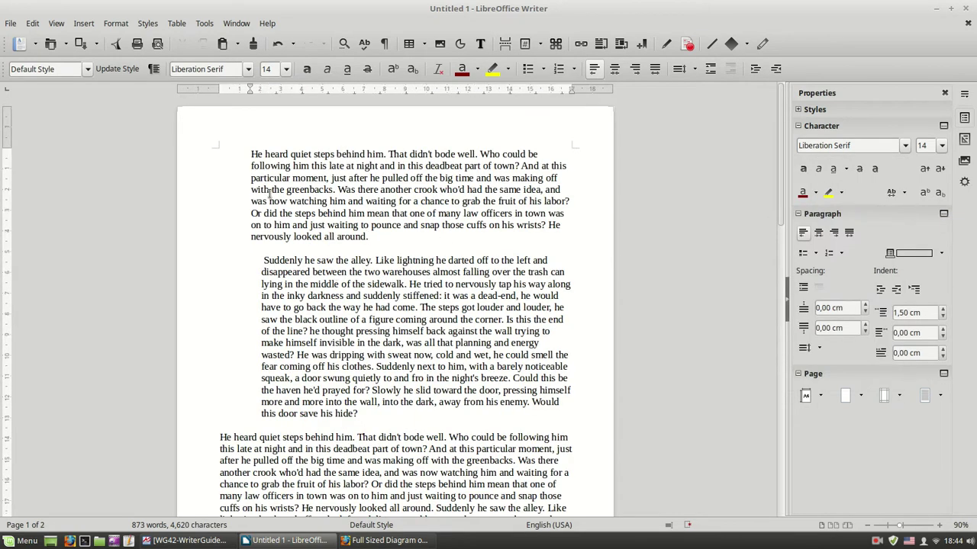
mouse_move(253, 152)
mouse_down()
mouse_move(323, 283)
mouse_move(368, 412)
mouse_up()
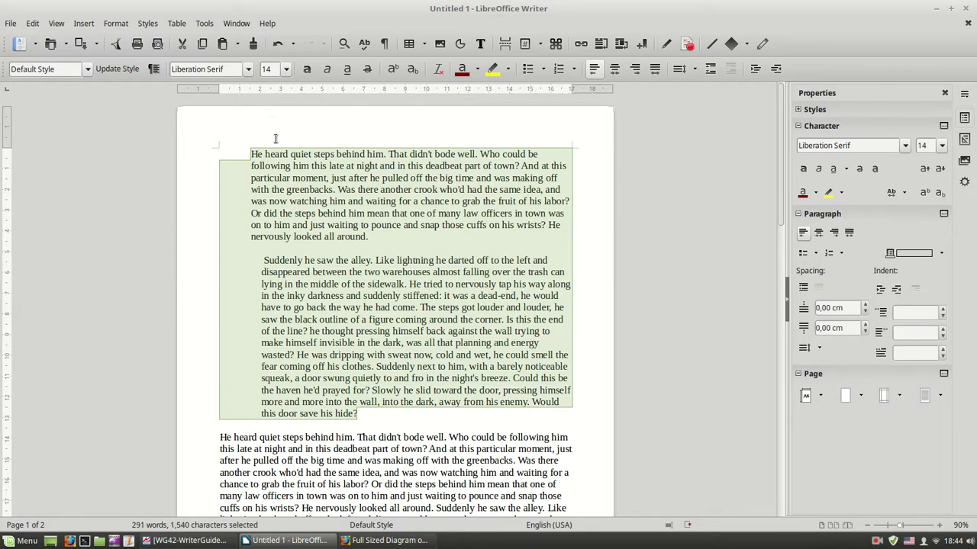
click(300, 200)
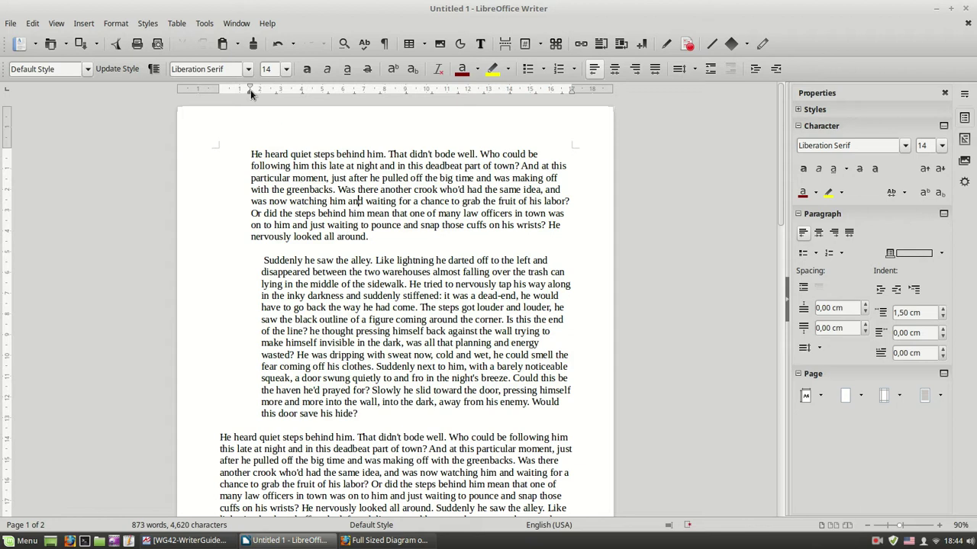
drag(250, 90, 217, 94)
click(261, 238)
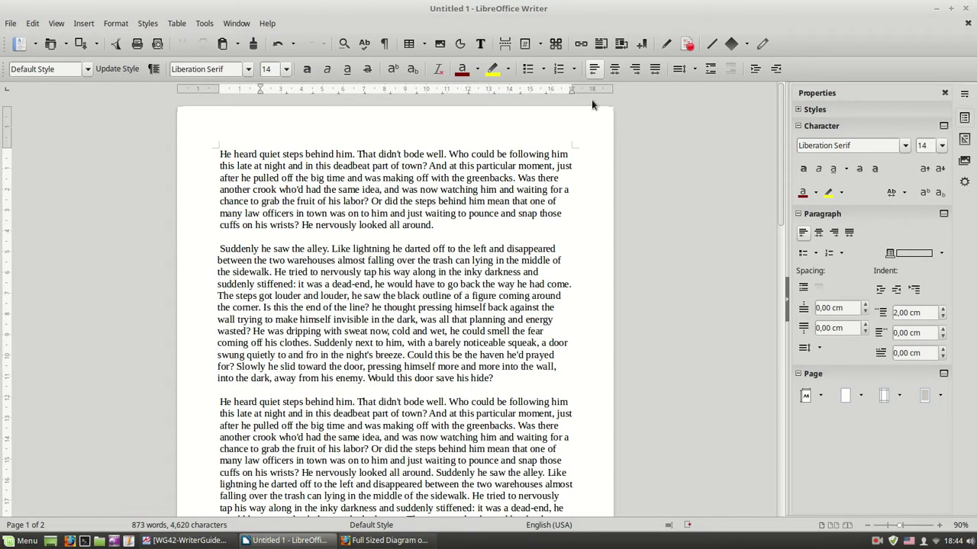
Extend the right indent and left page margin outward on the ruler, checking the reflow
drag(573, 89, 599, 90)
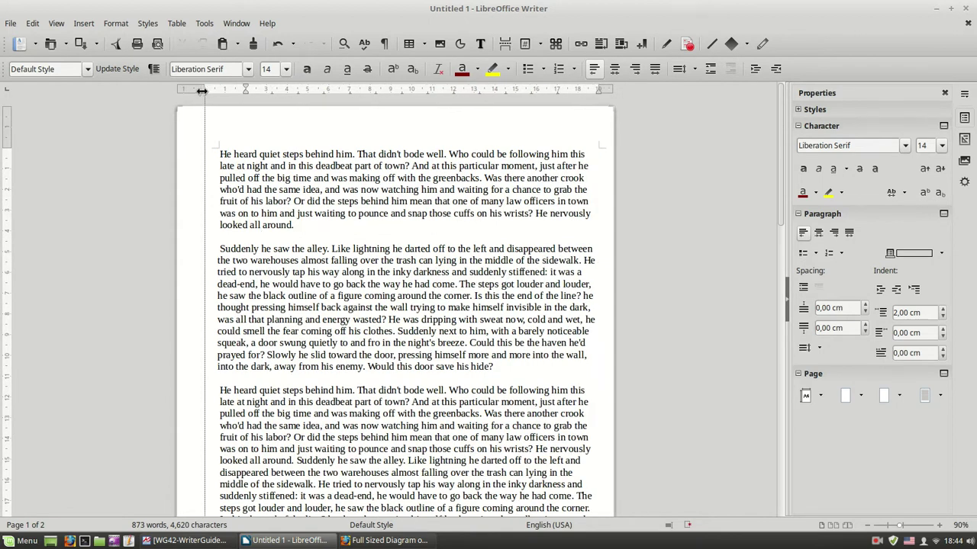
drag(218, 89, 197, 90)
scroll(415, 285, down, 1)
scroll(414, 285, down, 5)
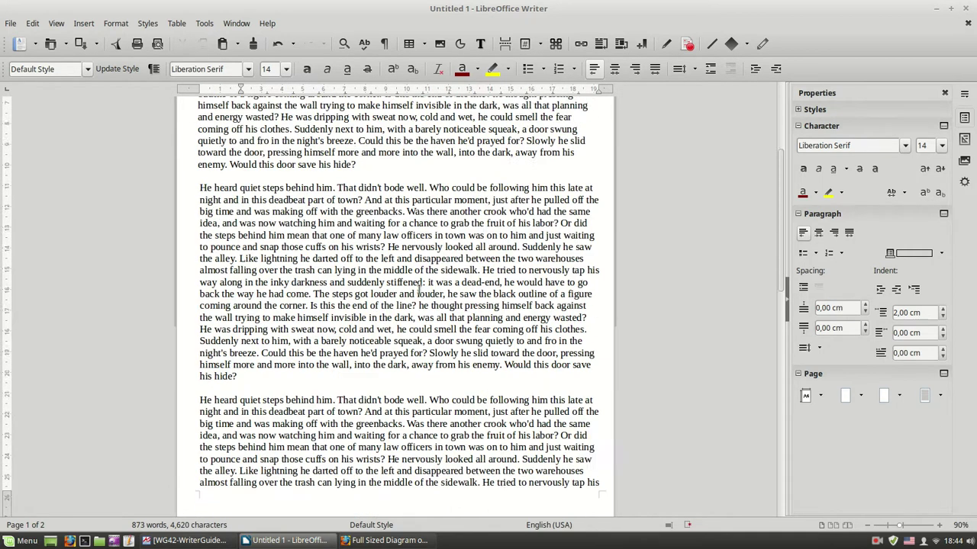
scroll(419, 290, down, 2)
scroll(432, 298, down, 3)
scroll(432, 297, up, 4)
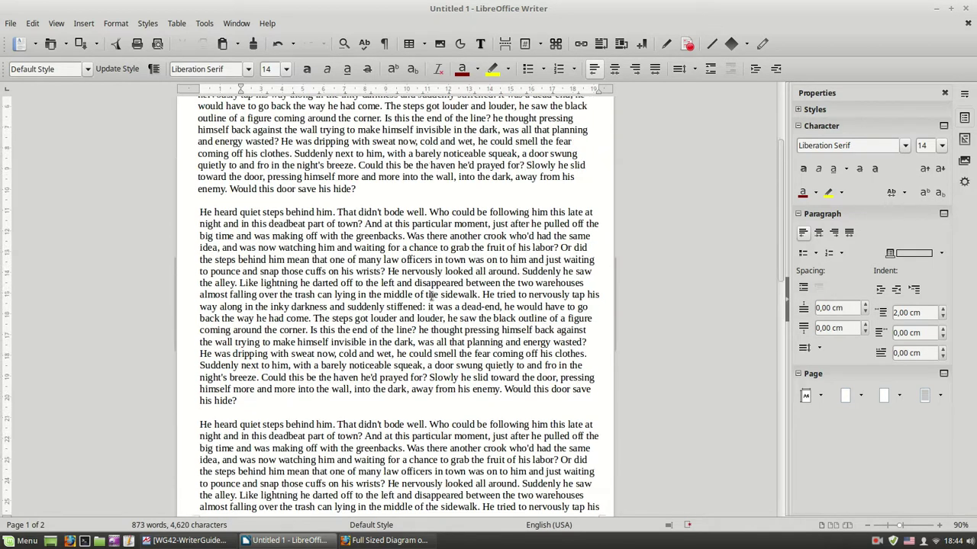
scroll(427, 296, up, 2)
scroll(412, 293, up, 4)
scroll(398, 290, up, 1)
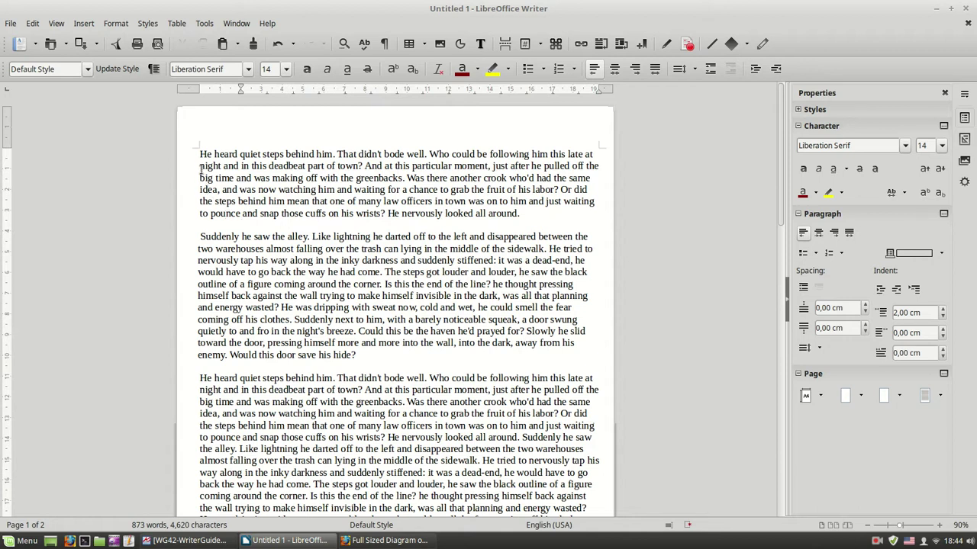
scroll(222, 282, down, 3)
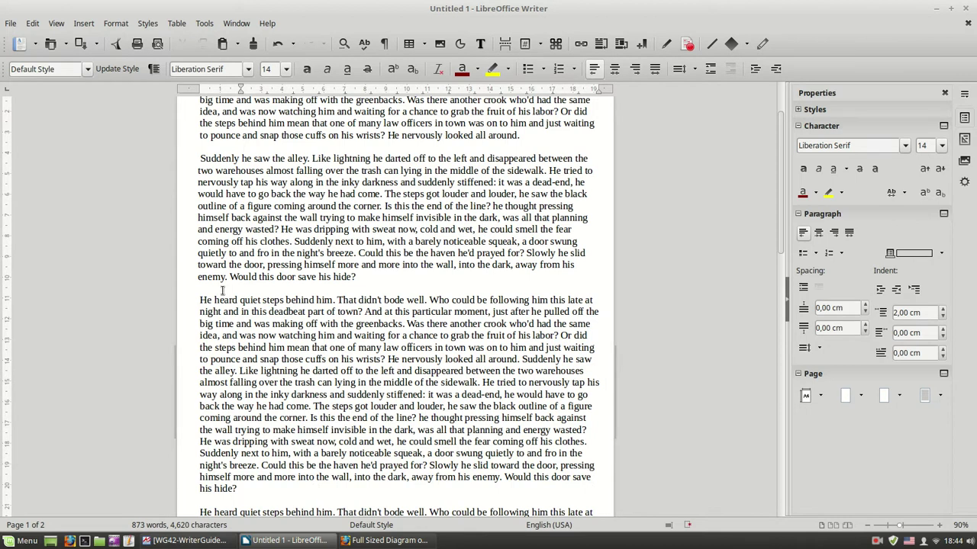
scroll(223, 289, up, 3)
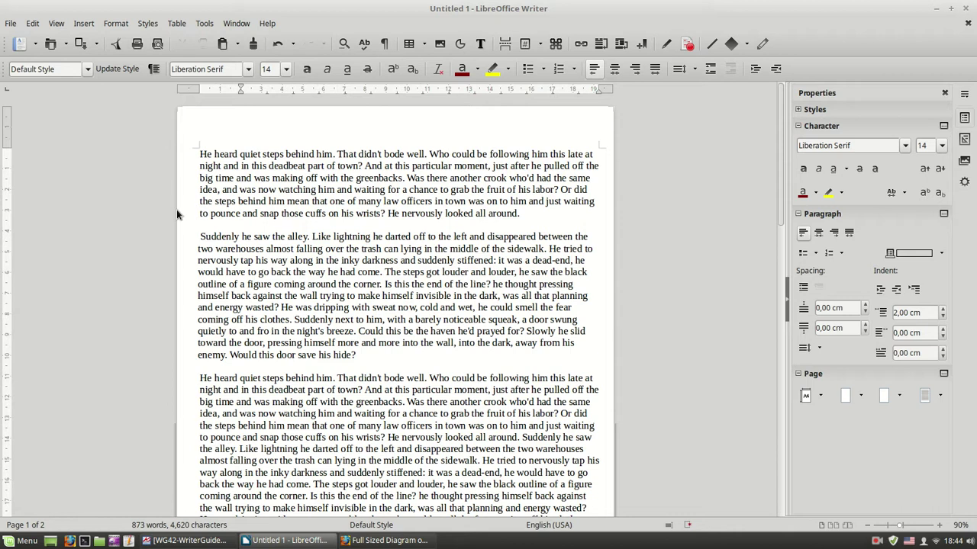
Put the cursor in the second paragraph to inspect its slight -0.10 cm indent
click(365, 291)
scroll(397, 320, down, 2)
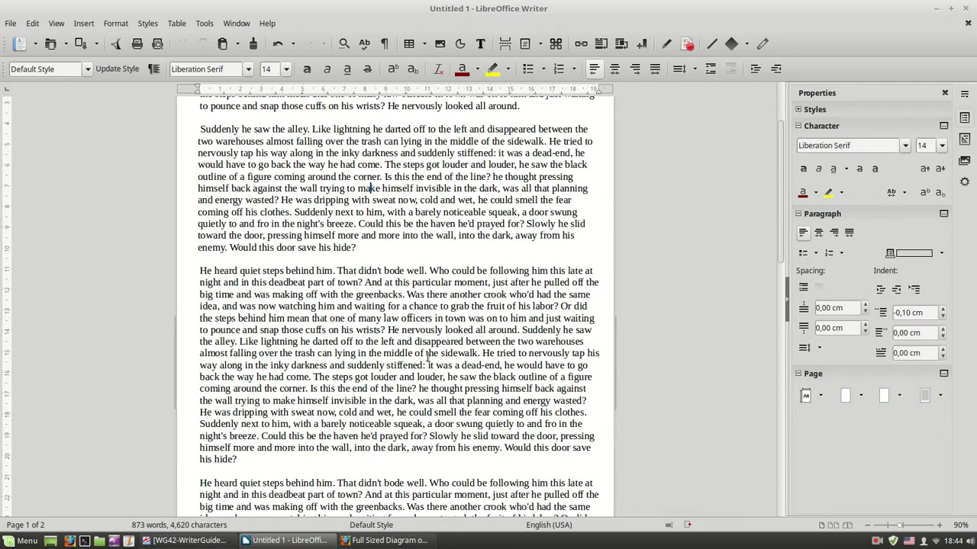
scroll(412, 336, up, 2)
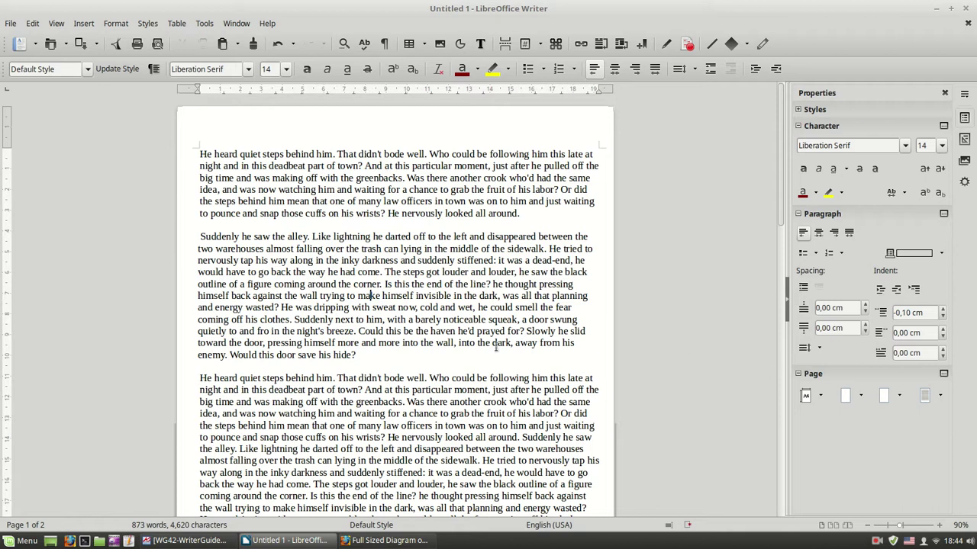
click(943, 375)
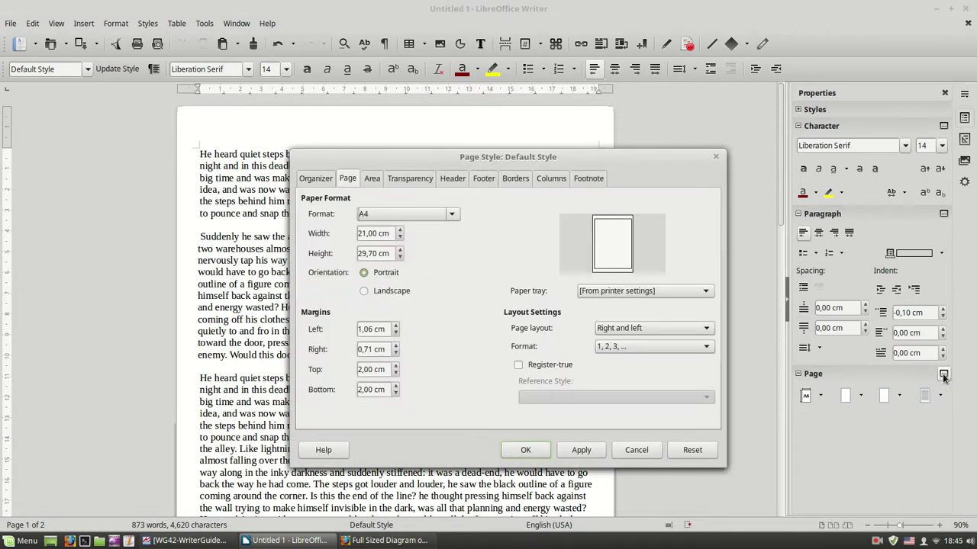
click(716, 158)
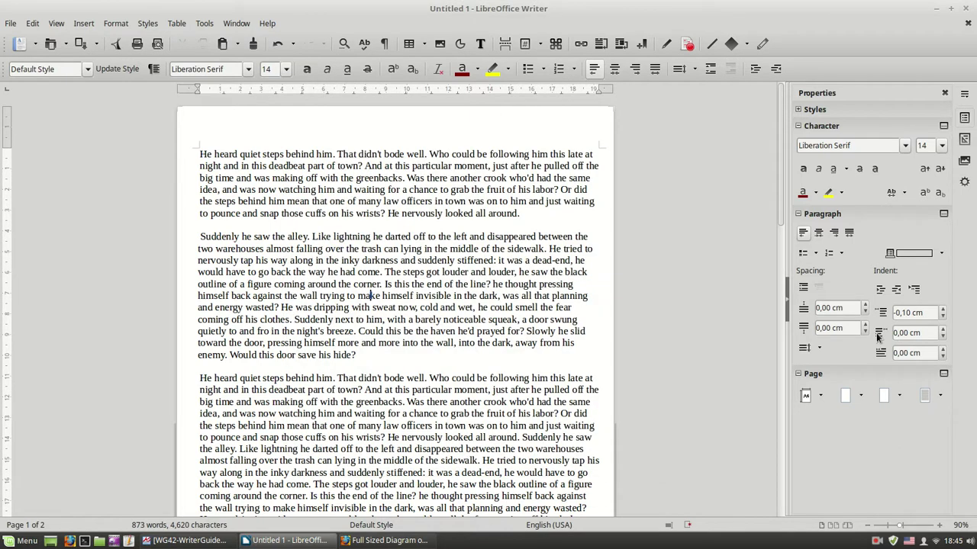
click(943, 375)
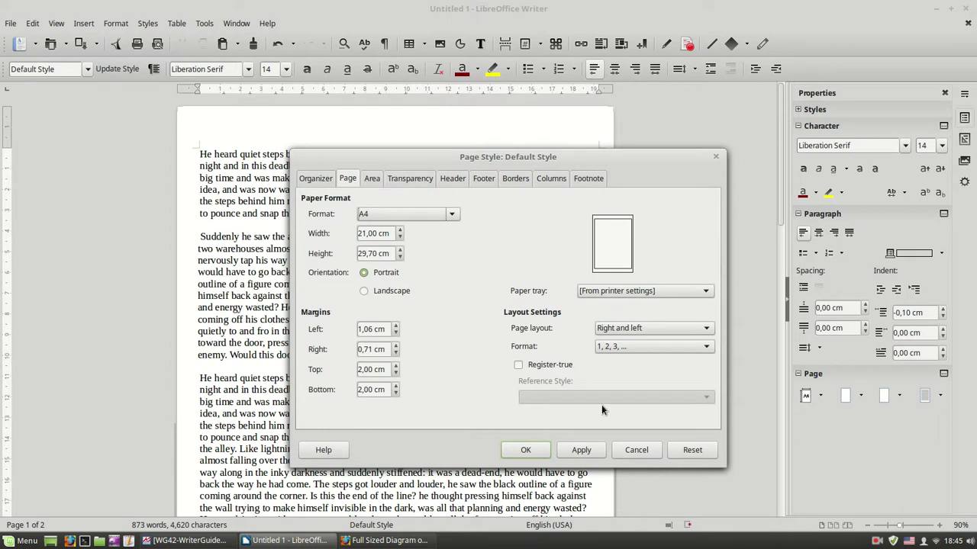
click(623, 452)
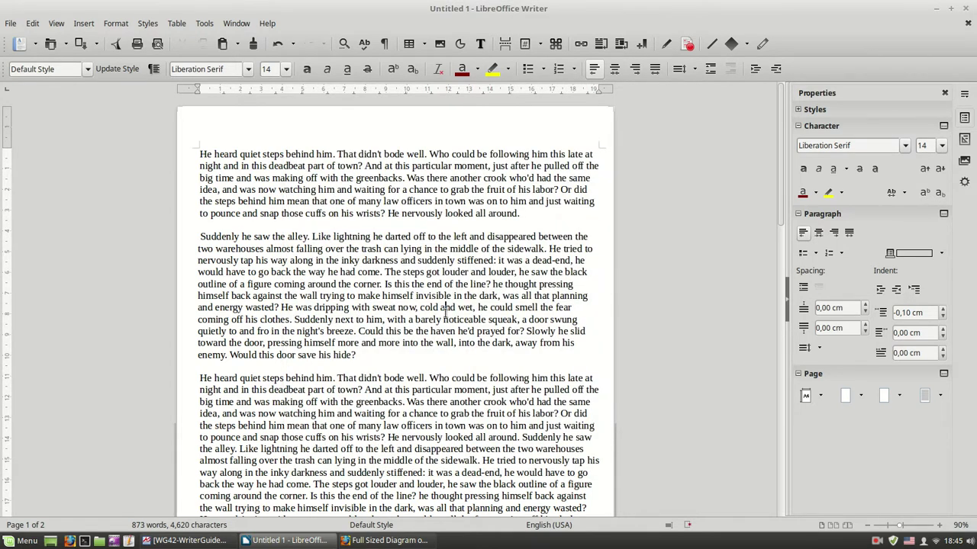